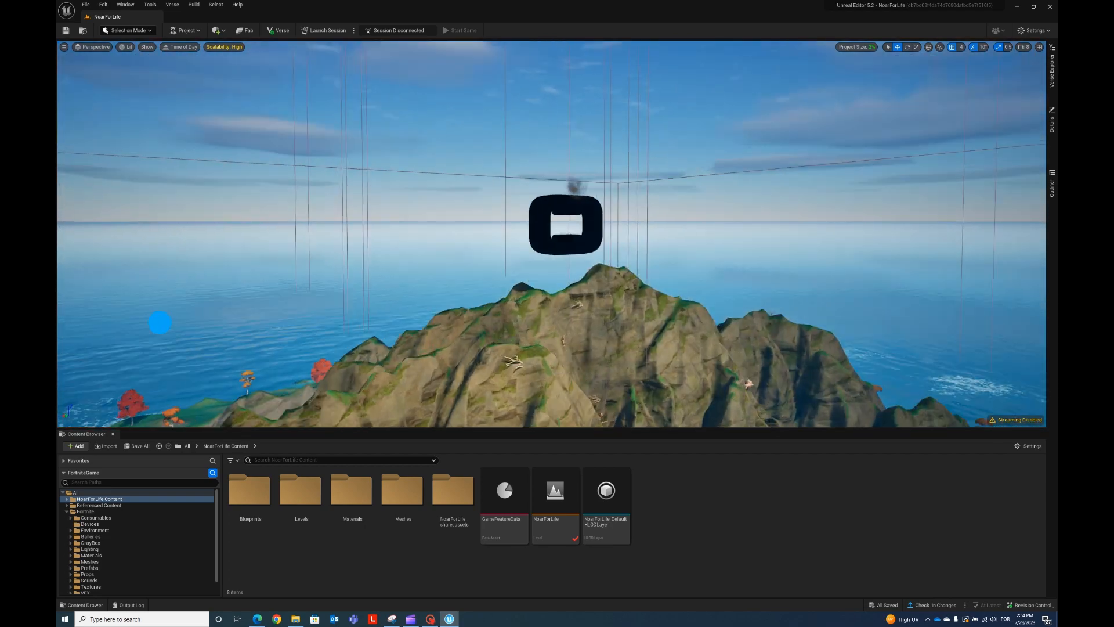
# Step: Examine the island's mountain, trees, meadow and shoreline from several viewpoints
pyautogui.moveTo(160, 322); pyautogui.dragTo(147, 326, button='right')
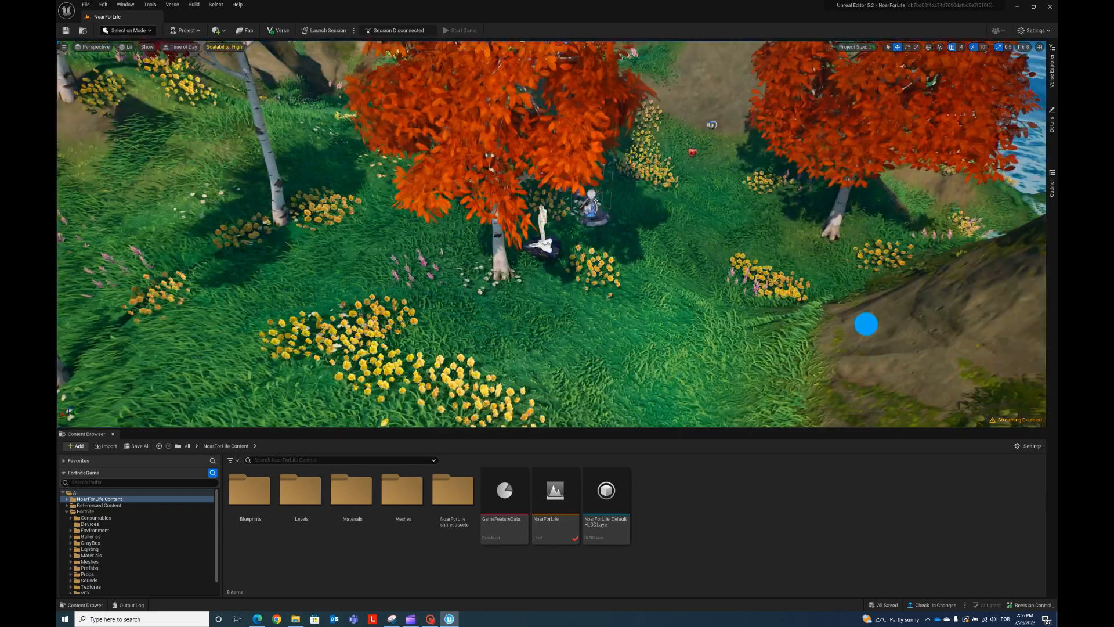
pyautogui.moveTo(866, 324); pyautogui.dragTo(867, 314, button='right')
pyautogui.press('s')
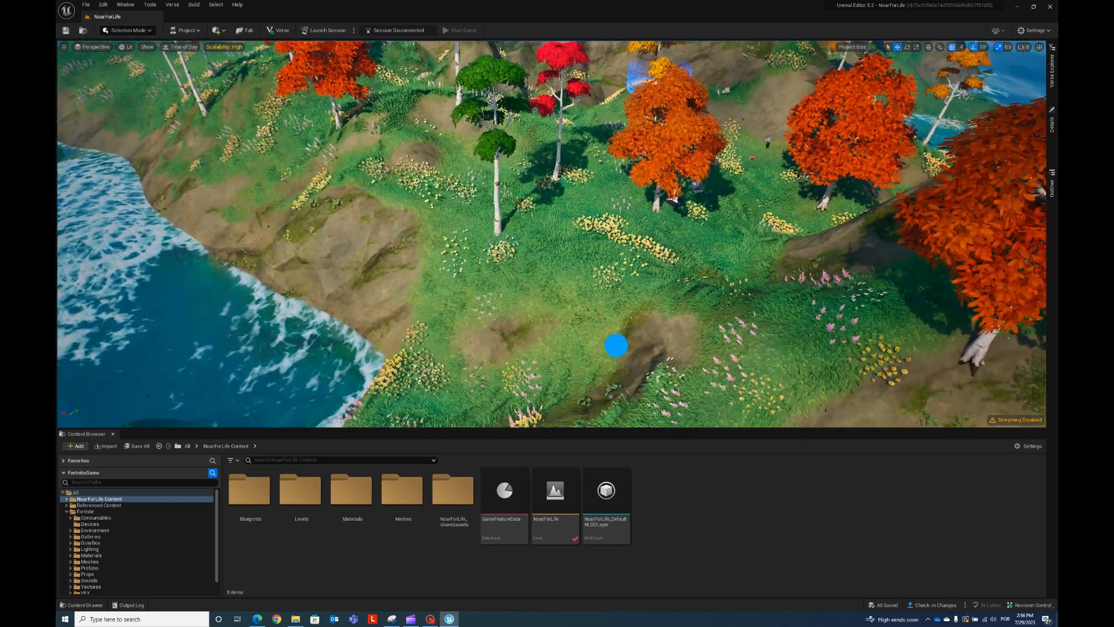
pyautogui.moveTo(616, 345); pyautogui.dragTo(560, 297, button='right')
pyautogui.press('w')
pyautogui.press('w')
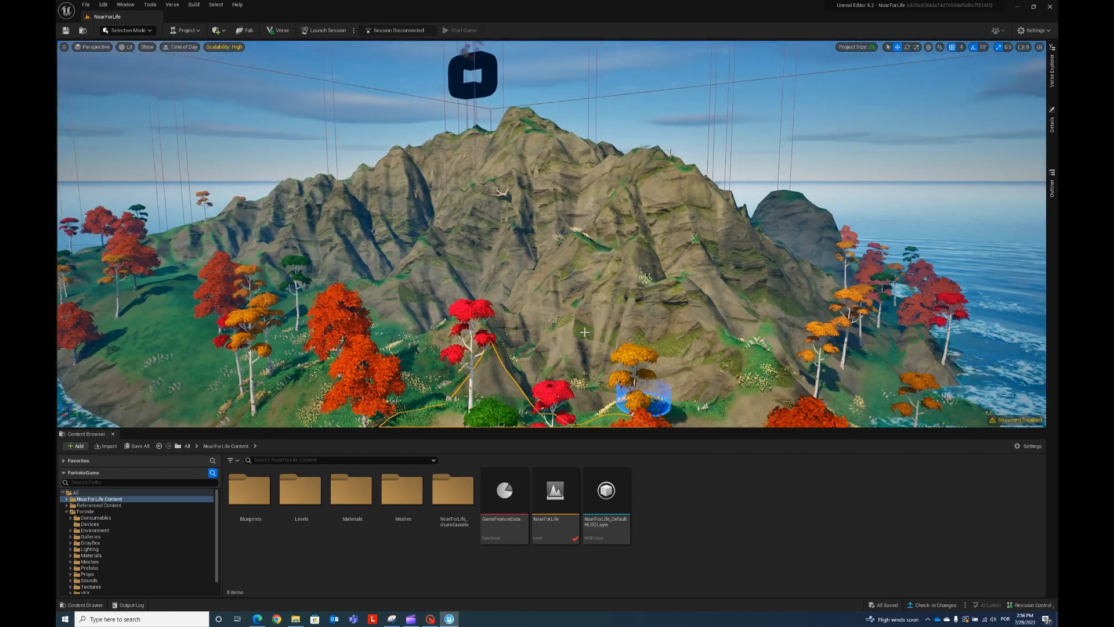
# Step: Switch to Landscape mode and show the Import from File settings for a new landscape
pyautogui.click(129, 30)
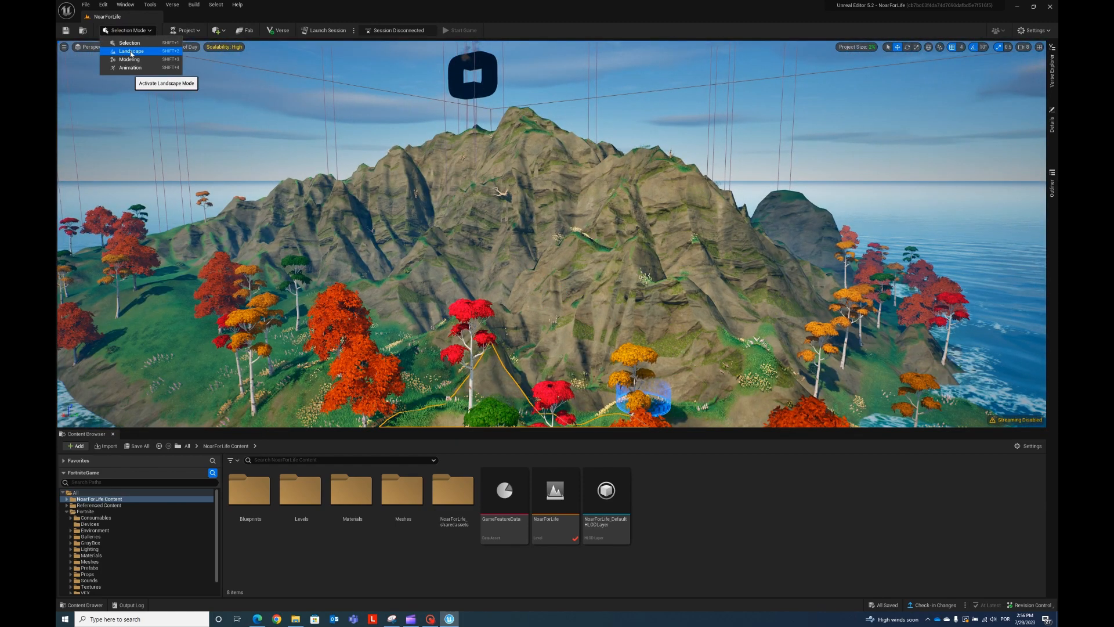
pyautogui.click(139, 51)
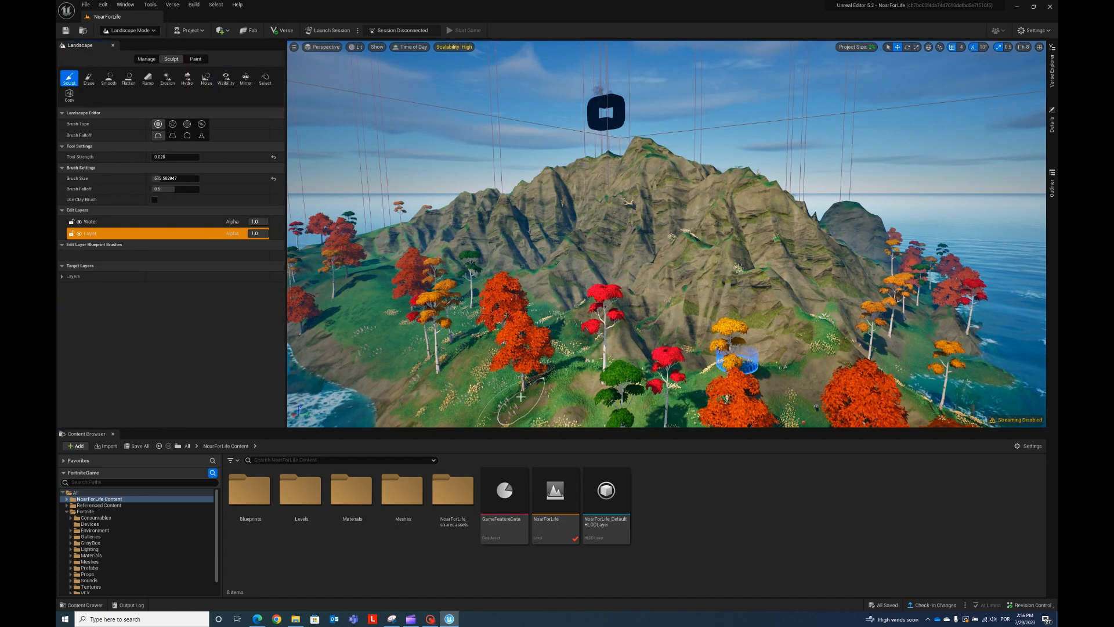
pyautogui.click(145, 58)
pyautogui.click(71, 78)
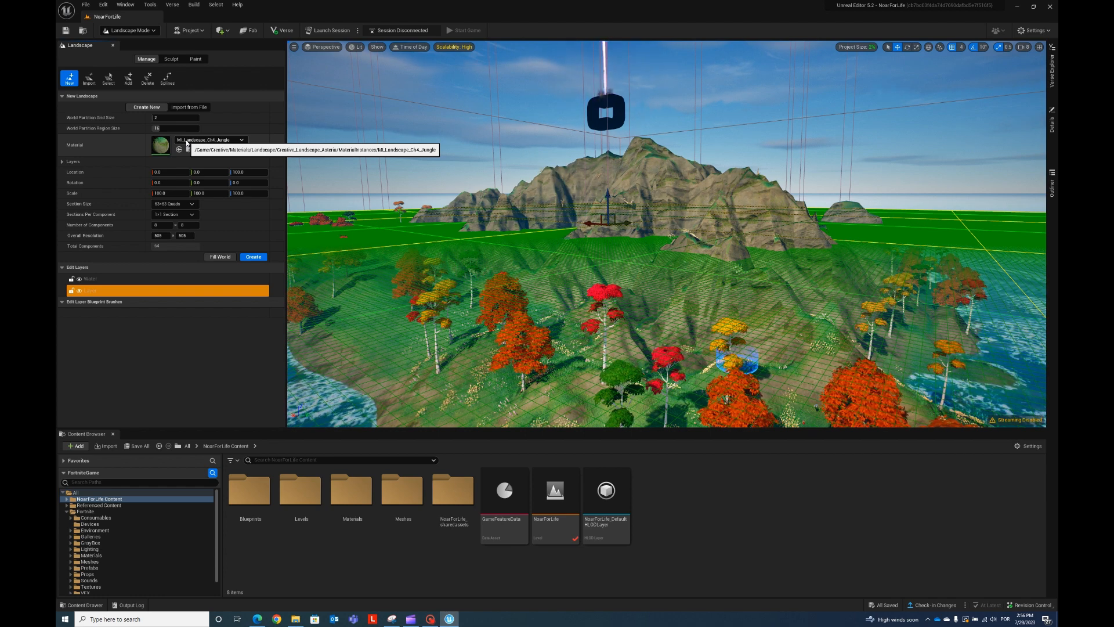
pyautogui.click(173, 105)
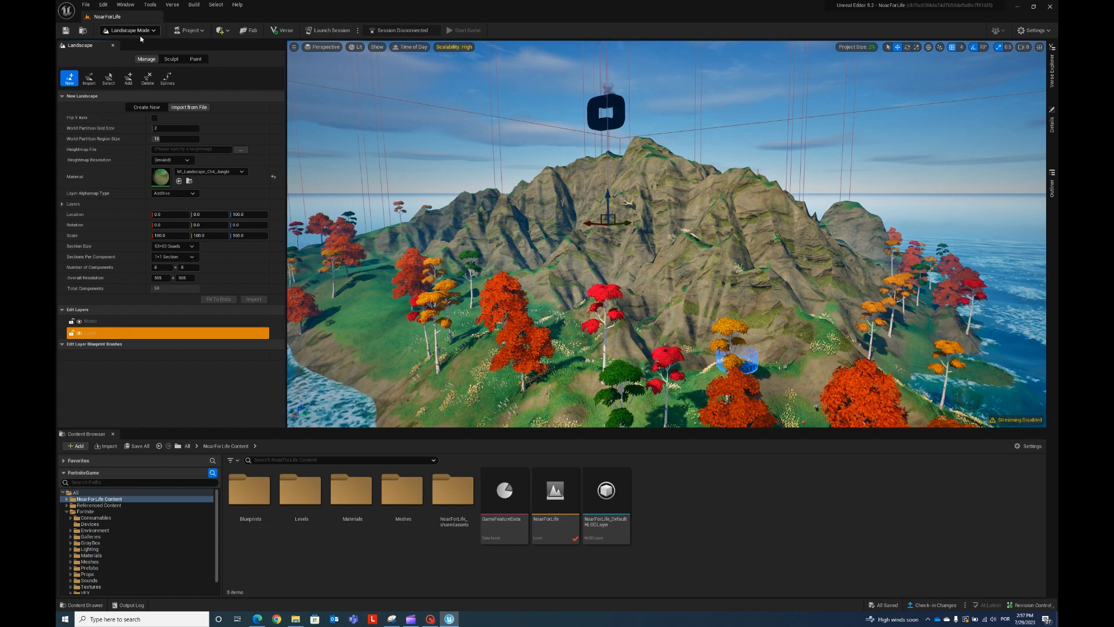
pyautogui.moveTo(515, 260)
pyautogui.mouseDown(button='right')
pyautogui.moveTo(505, 266)
pyautogui.moveTo(520, 258)
pyautogui.moveTo(518, 269)
pyautogui.moveTo(505, 266)
pyautogui.moveTo(510, 245)
pyautogui.moveTo(527, 264)
pyautogui.moveTo(515, 252)
pyautogui.moveTo(480, 253)
pyautogui.moveTo(510, 253)
pyautogui.moveTo(517, 265)
pyautogui.moveTo(537, 255)
pyautogui.moveTo(761, 127)
pyautogui.mouseUp(button='right')
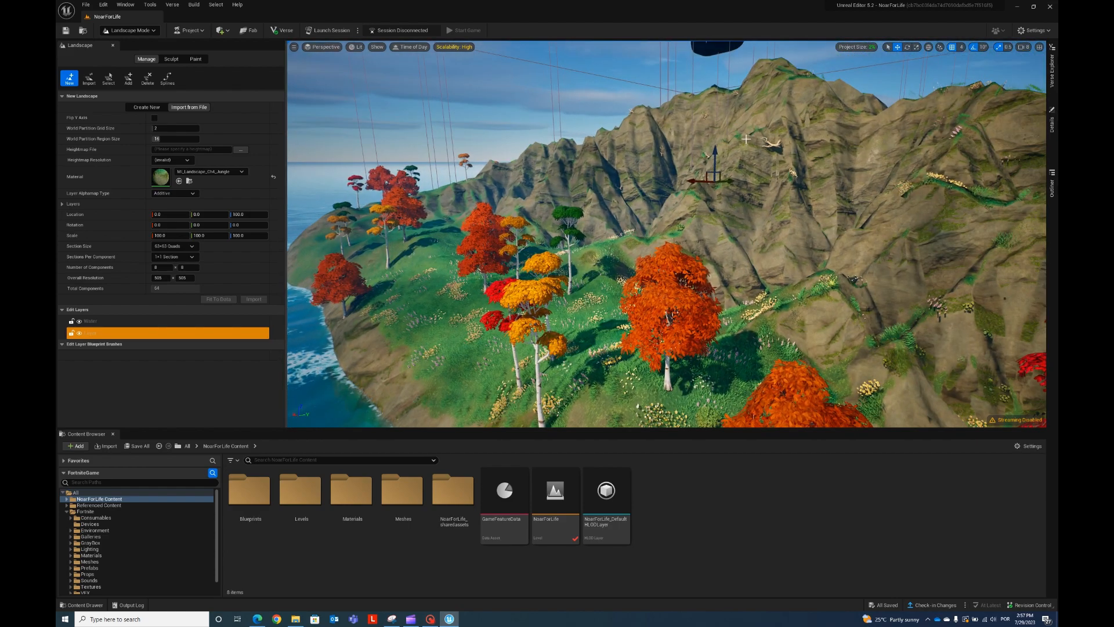
pyautogui.moveTo(638, 238); pyautogui.dragTo(616, 238, button='right')
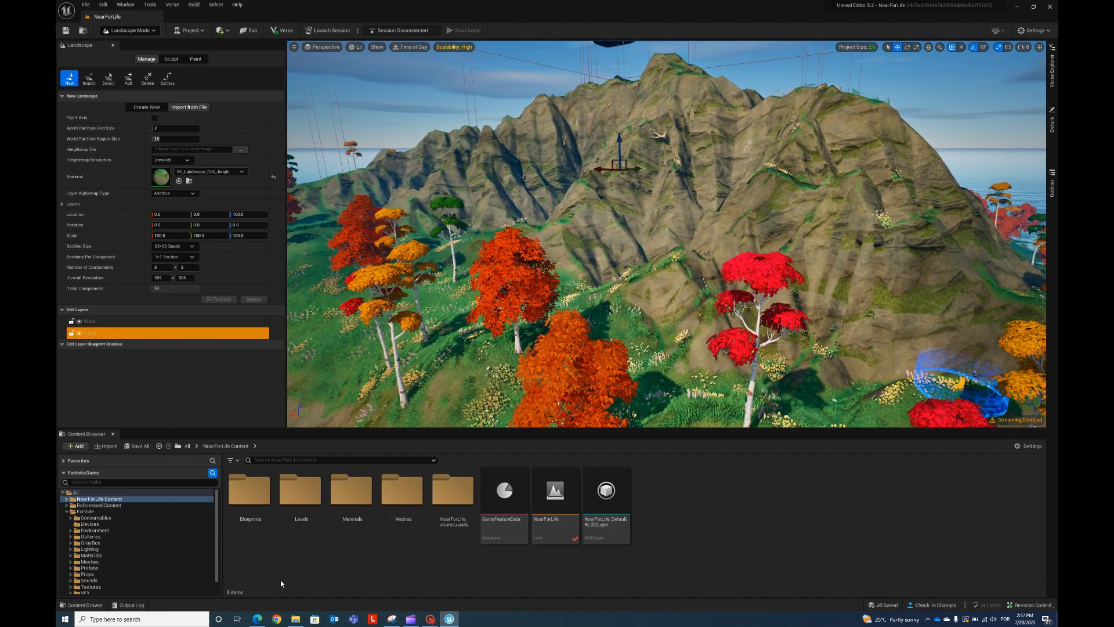
pyautogui.moveTo(666, 336); pyautogui.dragTo(663, 338, button='right')
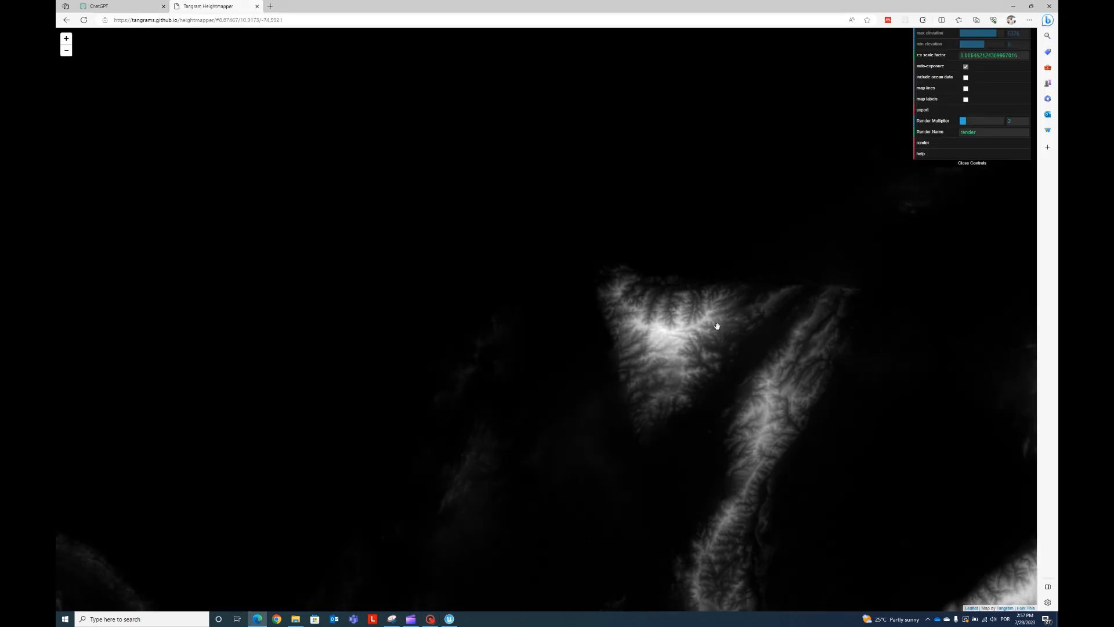
# Step: Examine the Tangram Heightmapper map in the browser, from the triangular mountain range out to the surrounding region
pyautogui.moveTo(717, 326)
pyautogui.mouseDown()
pyautogui.moveTo(672, 325)
pyautogui.moveTo(551, 272)
pyautogui.mouseUp()
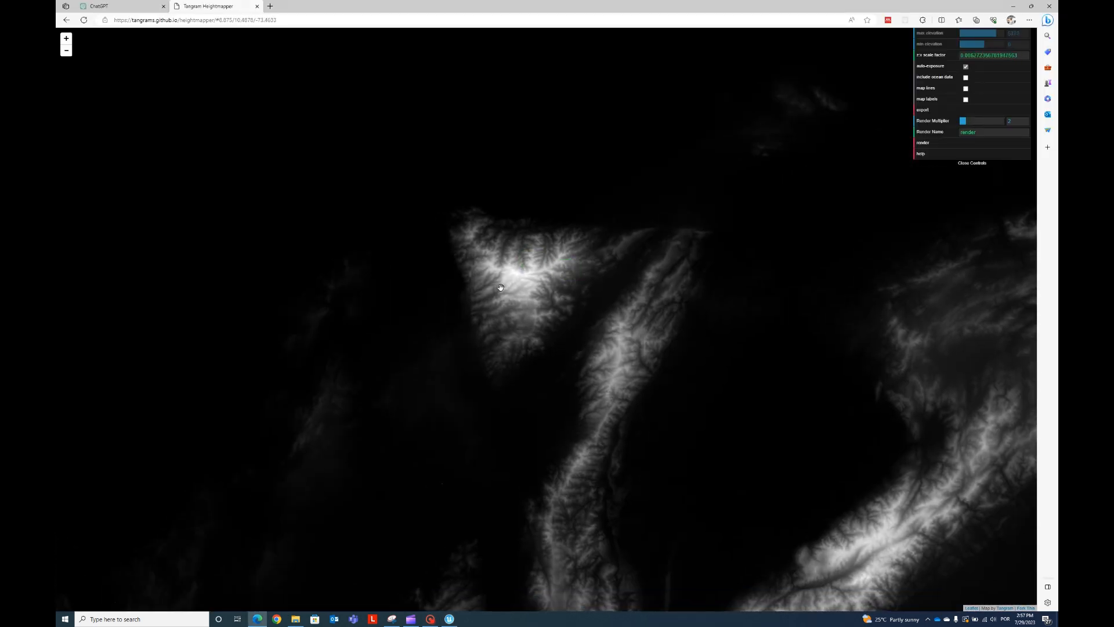
pyautogui.scroll(1, 526, 272)
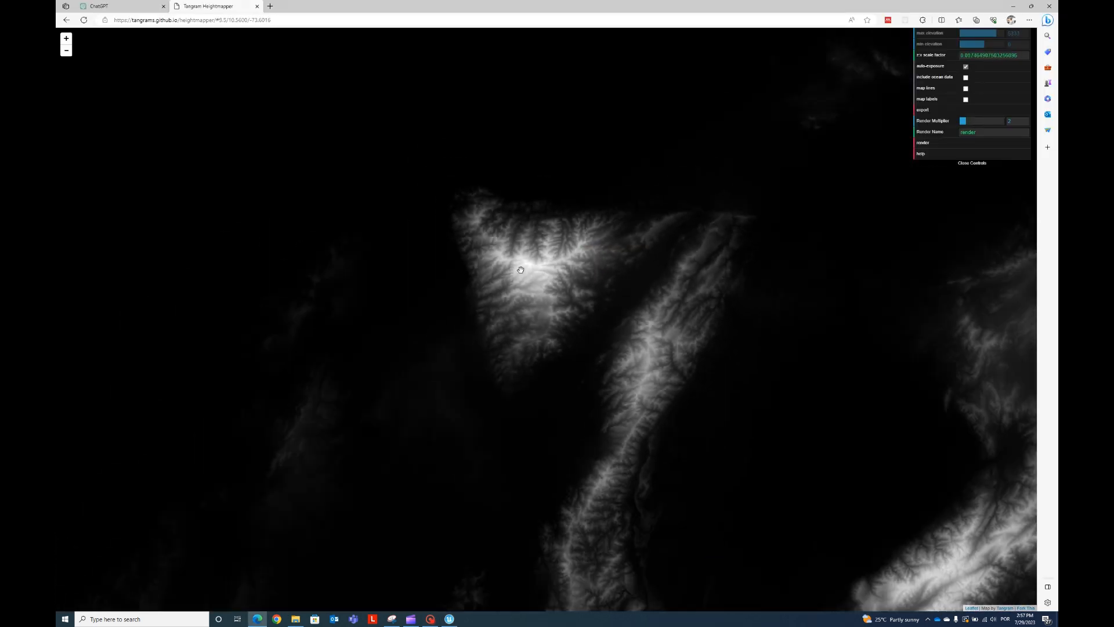
pyautogui.scroll(-1, 521, 270)
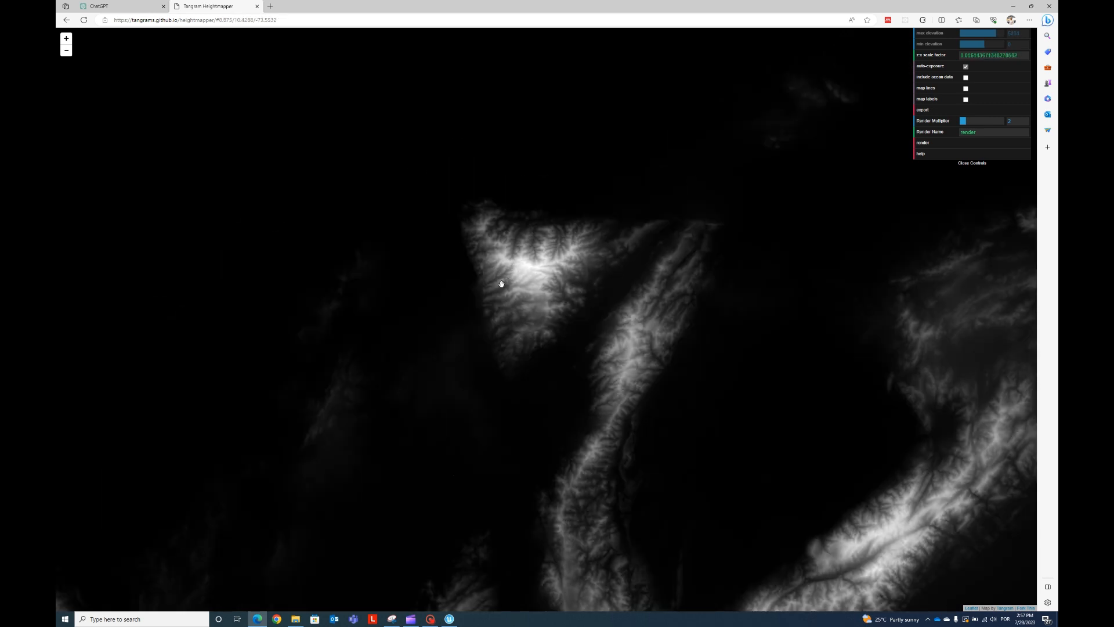
pyautogui.scroll(-1, 501, 283)
pyautogui.scroll(-1, 480, 265)
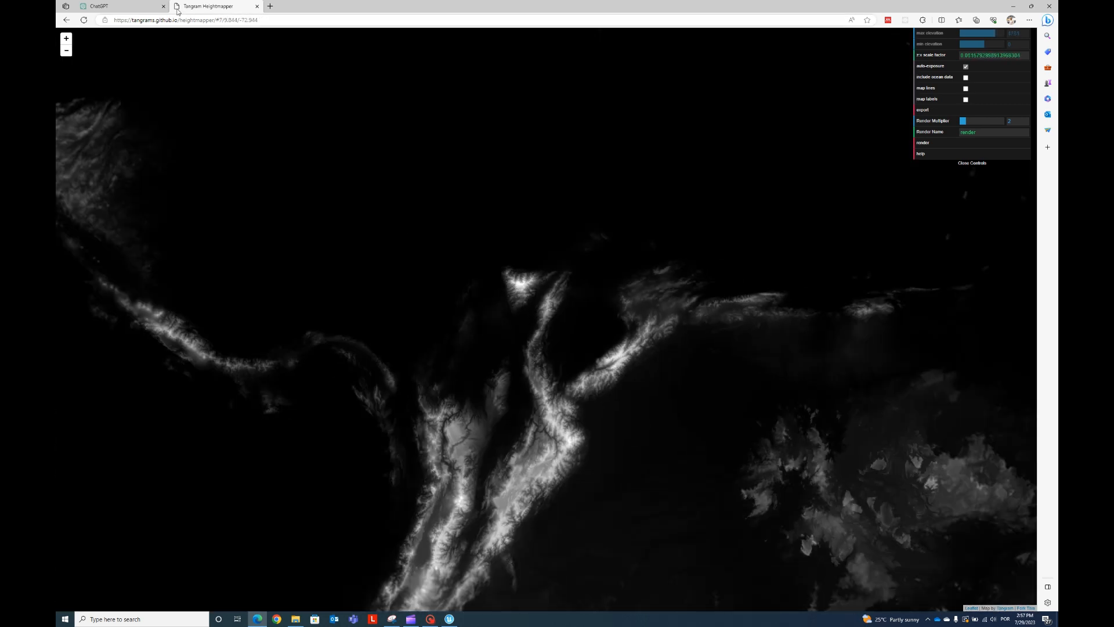
pyautogui.click(163, 20)
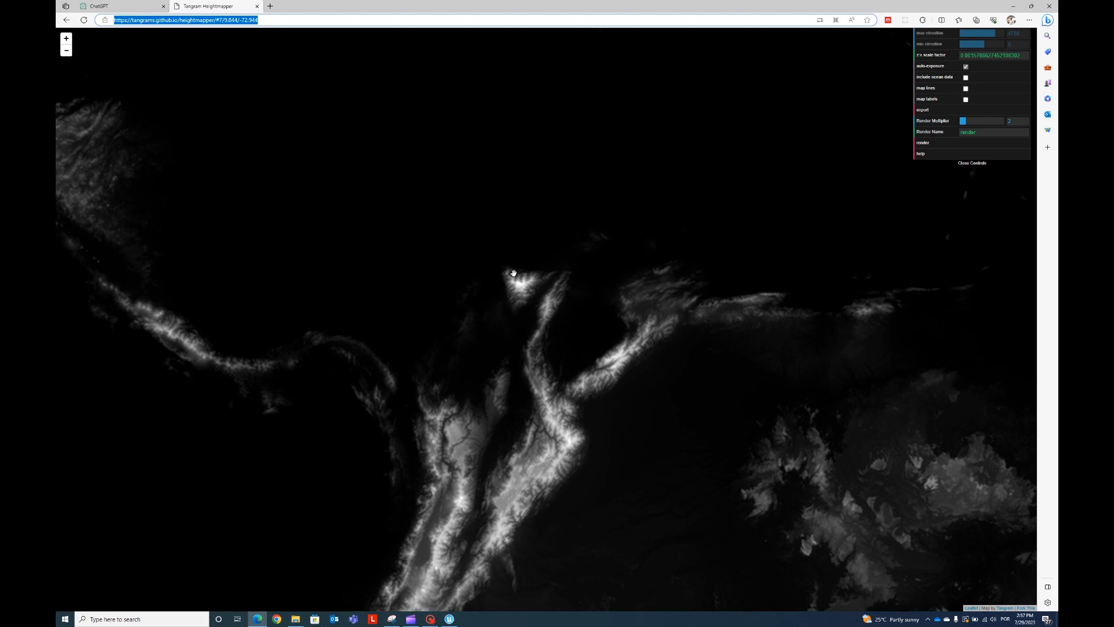
pyautogui.moveTo(510, 281)
pyautogui.mouseDown()
pyautogui.moveTo(524, 283)
pyautogui.moveTo(517, 256)
pyautogui.mouseUp()
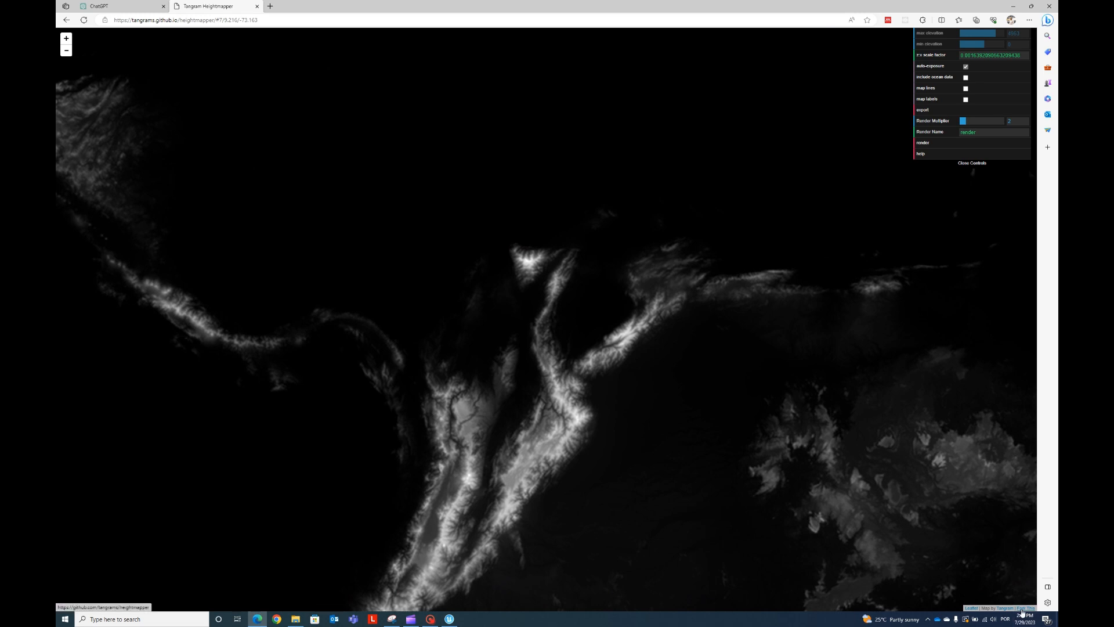
pyautogui.scroll(-2, 576, 358)
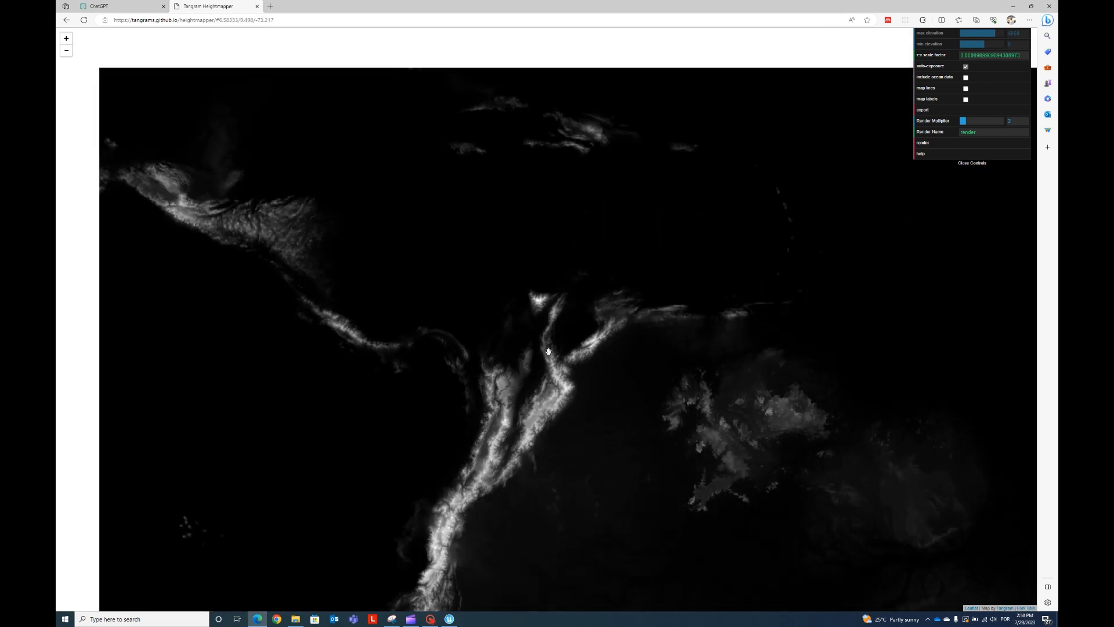
# Step: Frame the triangular mountain massif in the heightmap and request a 2x render, then cancel it
pyautogui.moveTo(572, 355)
pyautogui.mouseDown()
pyautogui.moveTo(529, 400)
pyautogui.moveTo(366, 407)
pyautogui.mouseUp()
pyautogui.scroll(-3, 534, 400)
pyautogui.moveTo(329, 365)
pyautogui.mouseDown()
pyautogui.moveTo(663, 350)
pyautogui.moveTo(505, 417)
pyautogui.moveTo(455, 413)
pyautogui.mouseUp()
pyautogui.scroll(10, 445, 384)
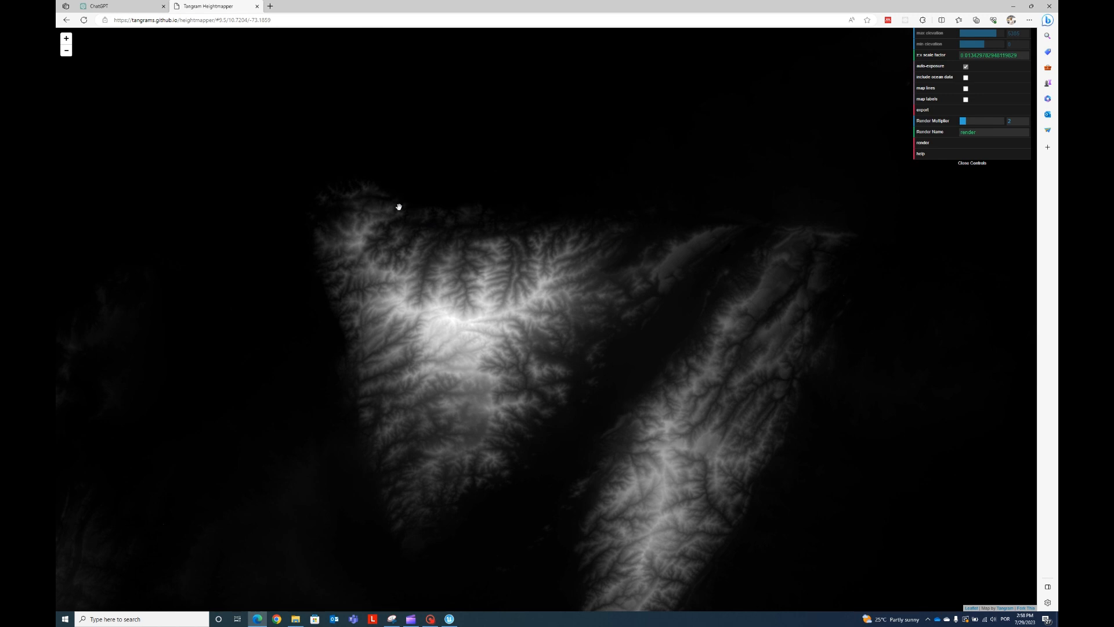
pyautogui.moveTo(398, 207)
pyautogui.mouseDown()
pyautogui.moveTo(389, 273)
pyautogui.moveTo(503, 286)
pyautogui.moveTo(507, 266)
pyautogui.moveTo(631, 281)
pyautogui.moveTo(667, 298)
pyautogui.mouseUp()
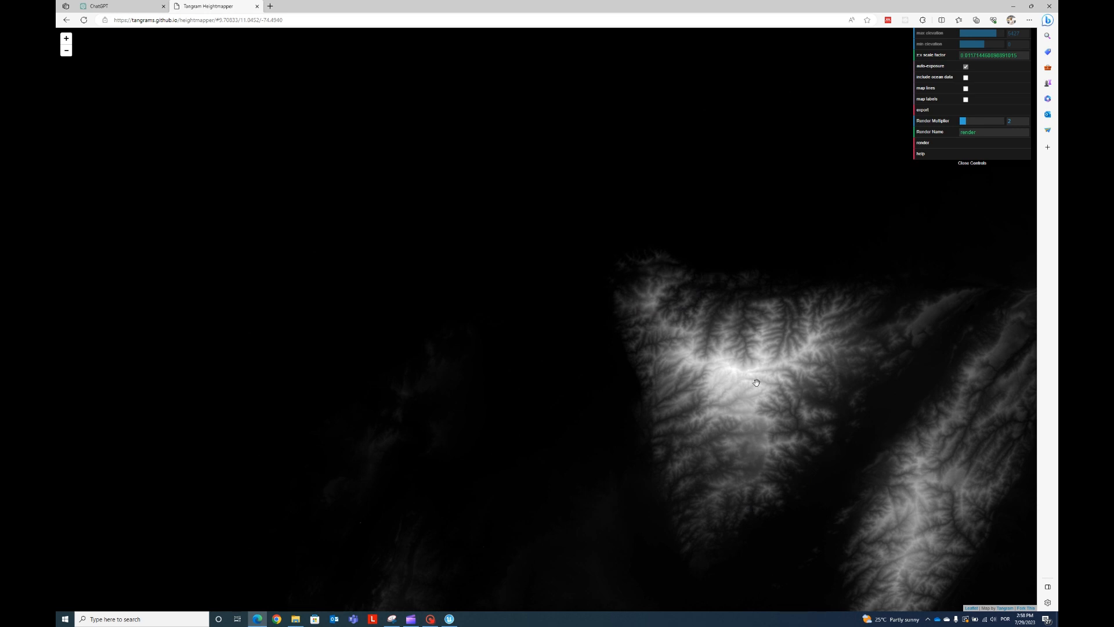
pyautogui.scroll(2, 774, 392)
pyautogui.moveTo(748, 394)
pyautogui.mouseDown()
pyautogui.moveTo(623, 349)
pyautogui.moveTo(487, 255)
pyautogui.moveTo(612, 341)
pyautogui.moveTo(598, 330)
pyautogui.mouseUp()
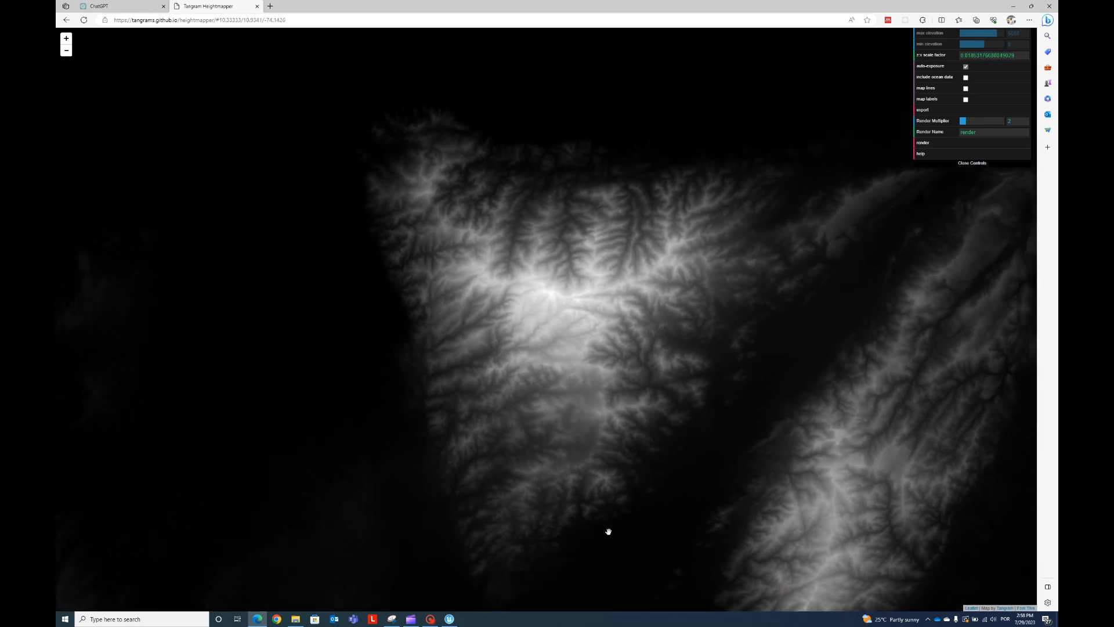
pyautogui.click(924, 143)
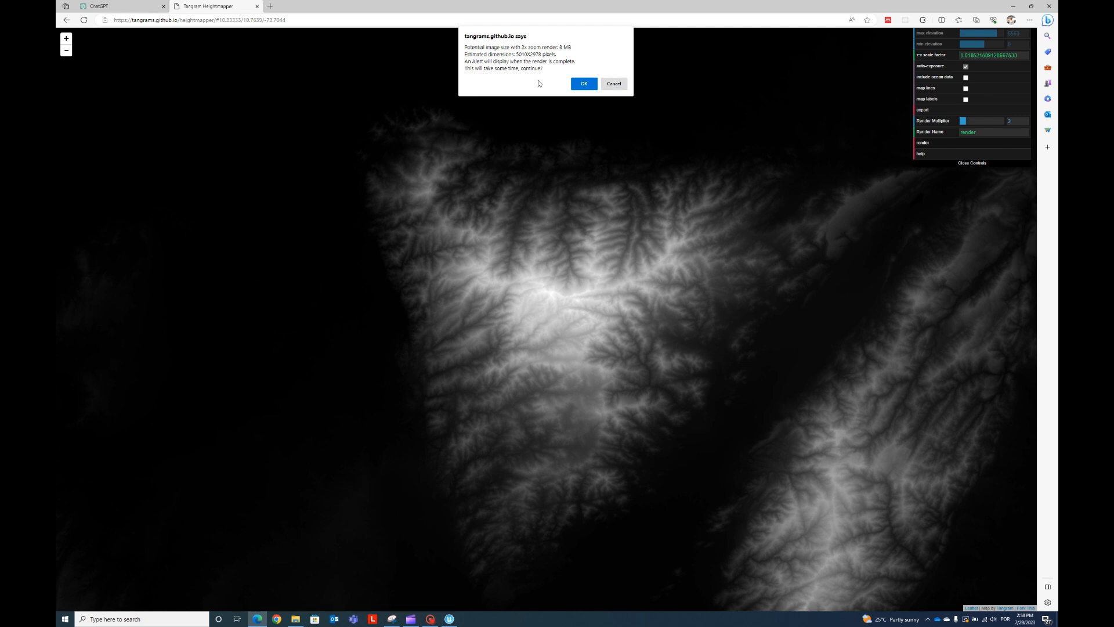
pyautogui.click(612, 83)
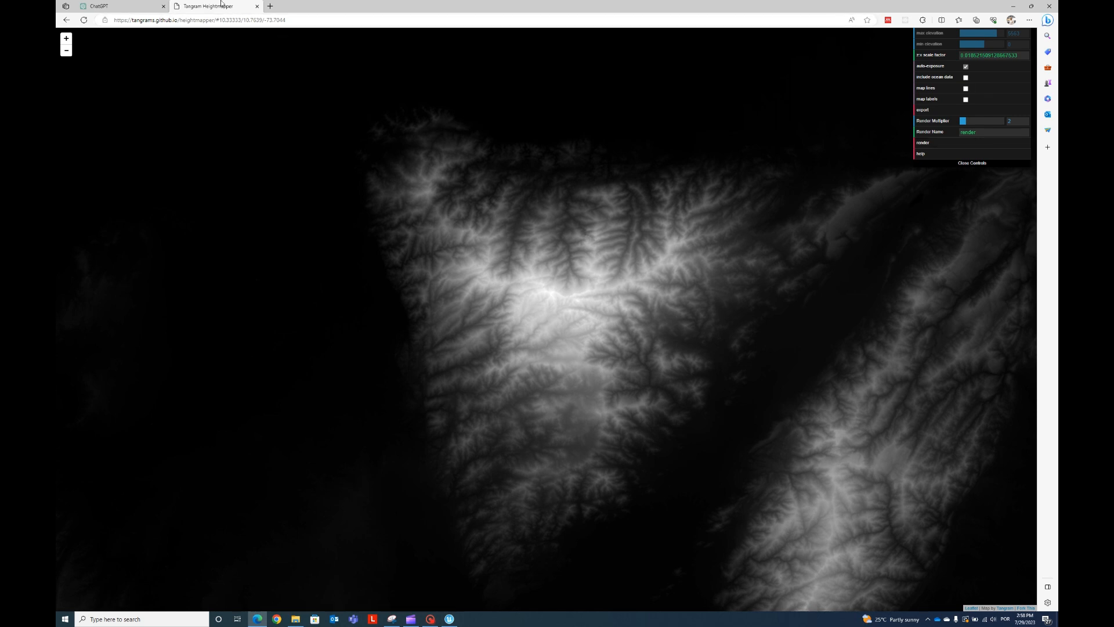
# Step: Switch back to Unreal Editor and return it to Selection mode
pyautogui.click(449, 618)
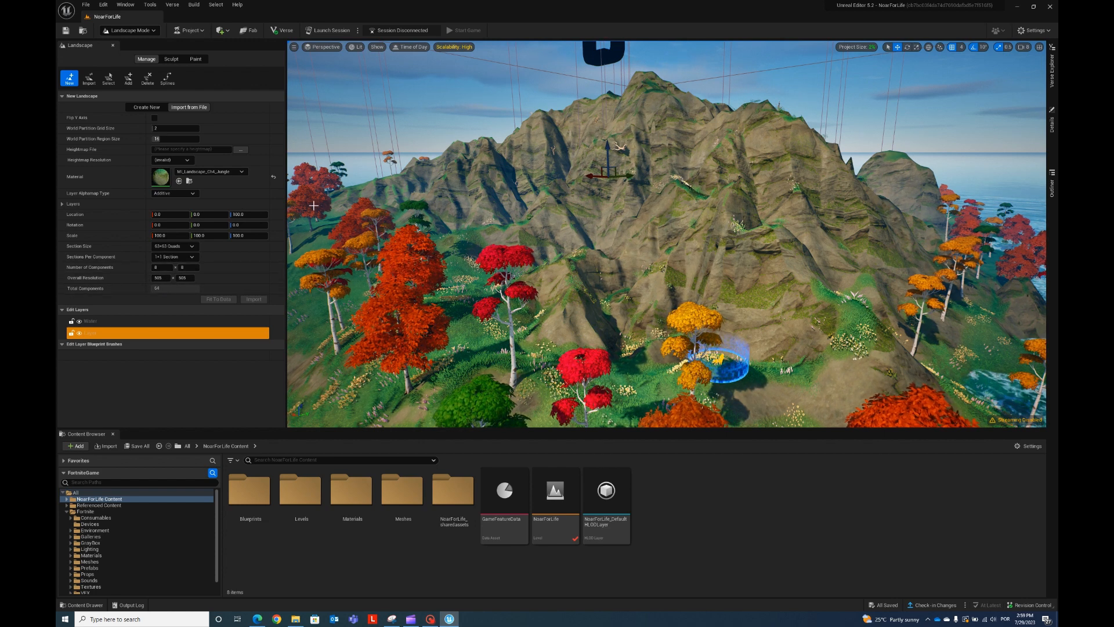
pyautogui.click(129, 31)
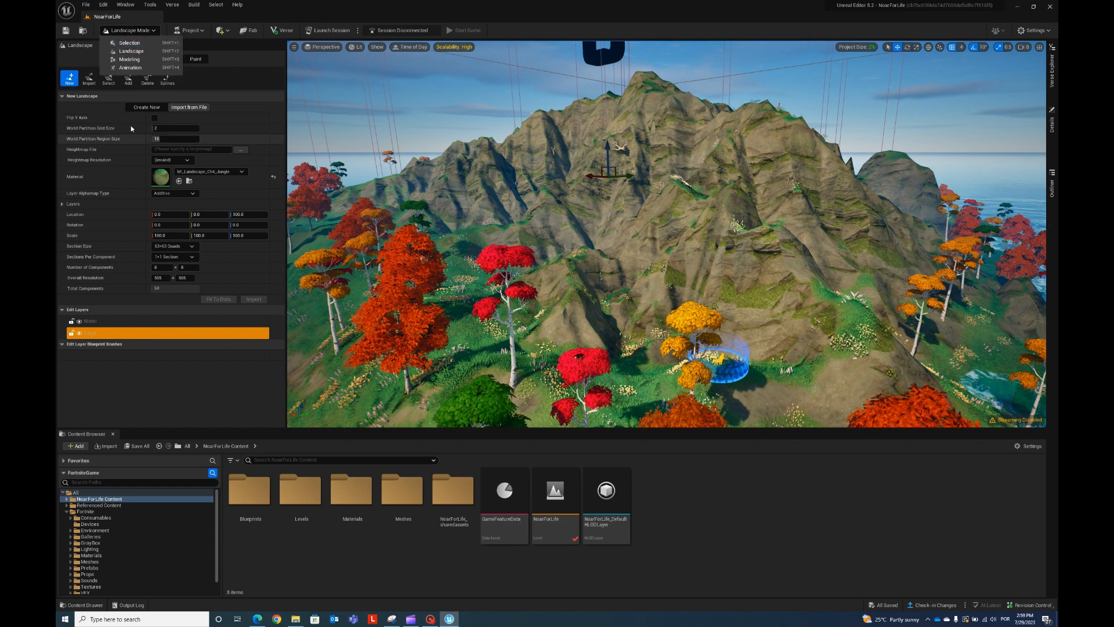
pyautogui.click(136, 31)
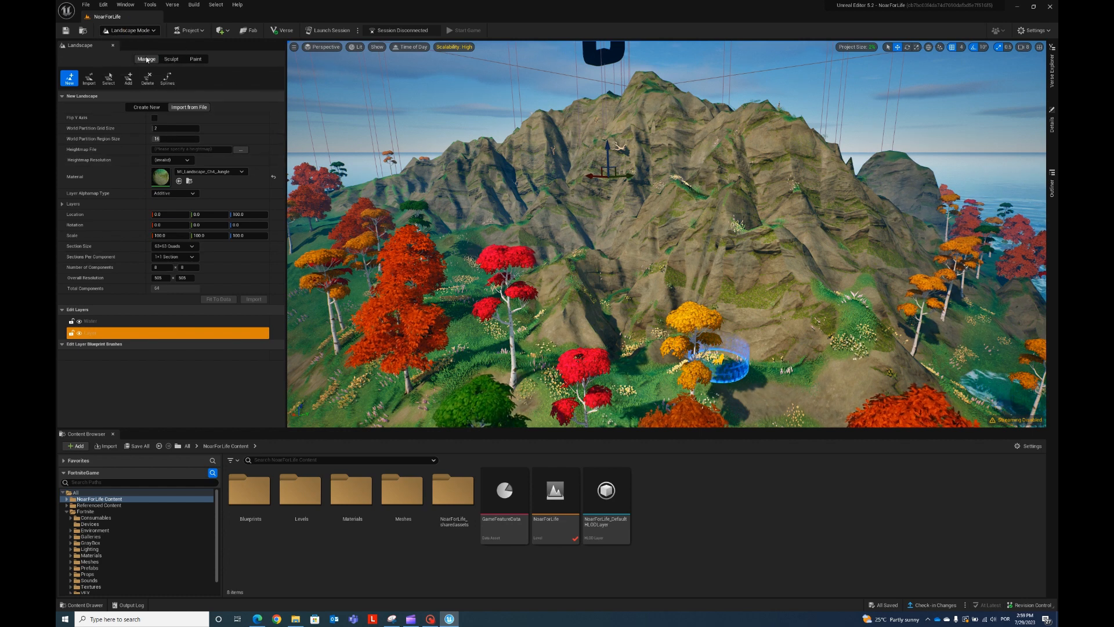
pyautogui.click(149, 30)
pyautogui.click(137, 40)
# Step: Examine the mountain's ridges and peak from several angles
pyautogui.moveTo(457, 280)
pyautogui.mouseDown(button='right')
pyautogui.moveTo(489, 275)
pyautogui.moveTo(497, 293)
pyautogui.moveTo(458, 276)
pyautogui.mouseUp(button='right')
pyautogui.click(478, 184)
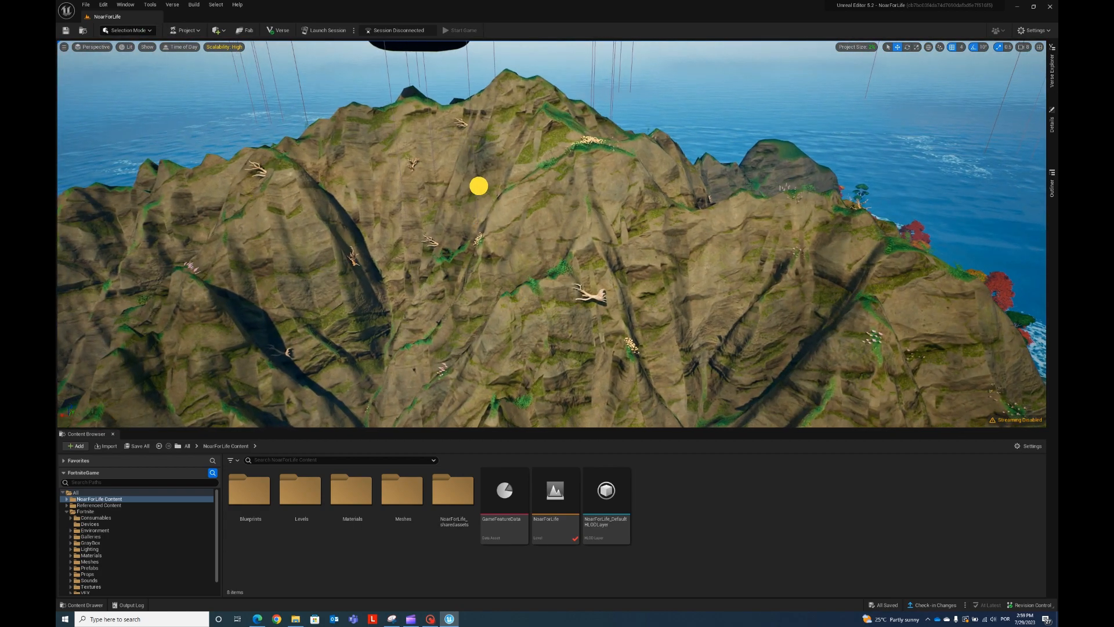
pyautogui.click(642, 242)
pyautogui.moveTo(854, 266); pyautogui.dragTo(705, 285, button='right')
pyautogui.click(597, 307)
pyautogui.click(791, 264)
# Step: Switch to Landscape mode and smooth the mountain's ridges near the peak with the Smooth tool
pyautogui.click(138, 30)
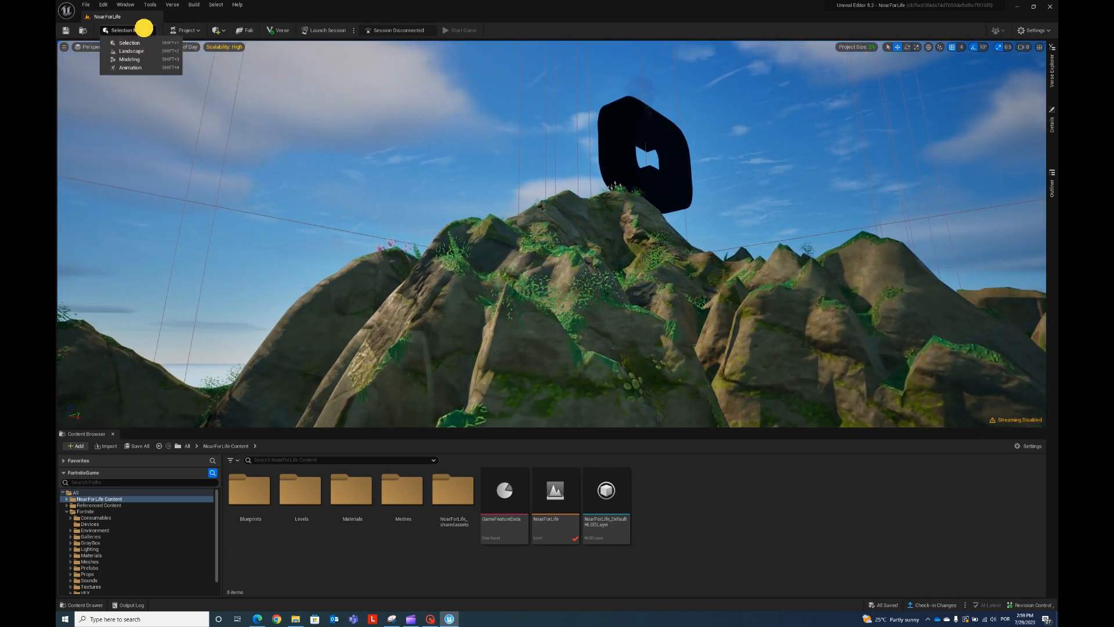
pyautogui.click(137, 44)
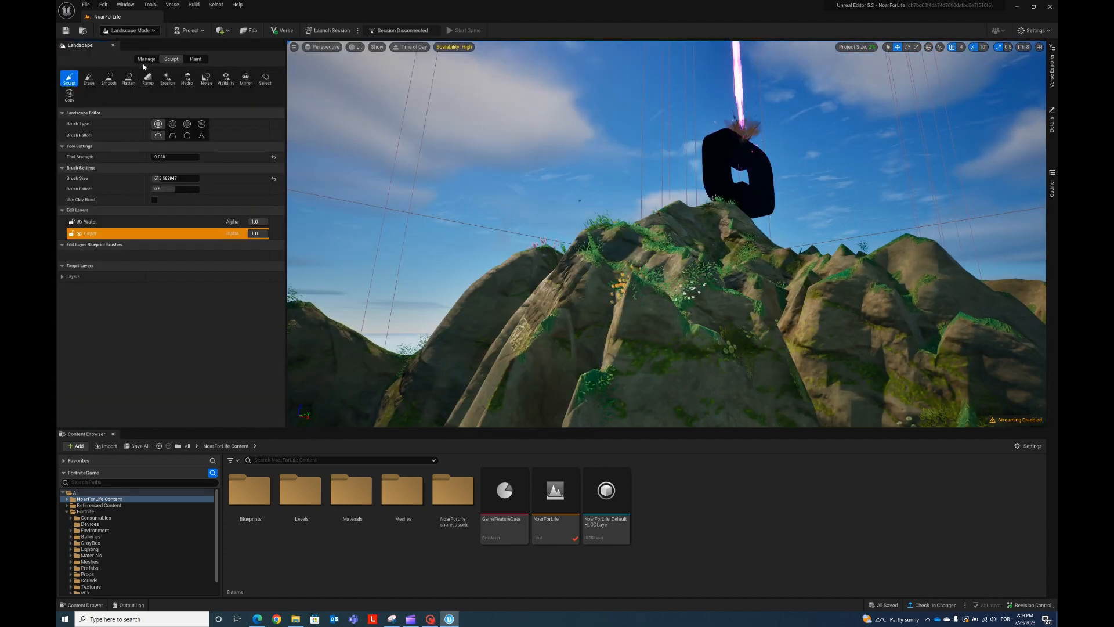
pyautogui.click(109, 79)
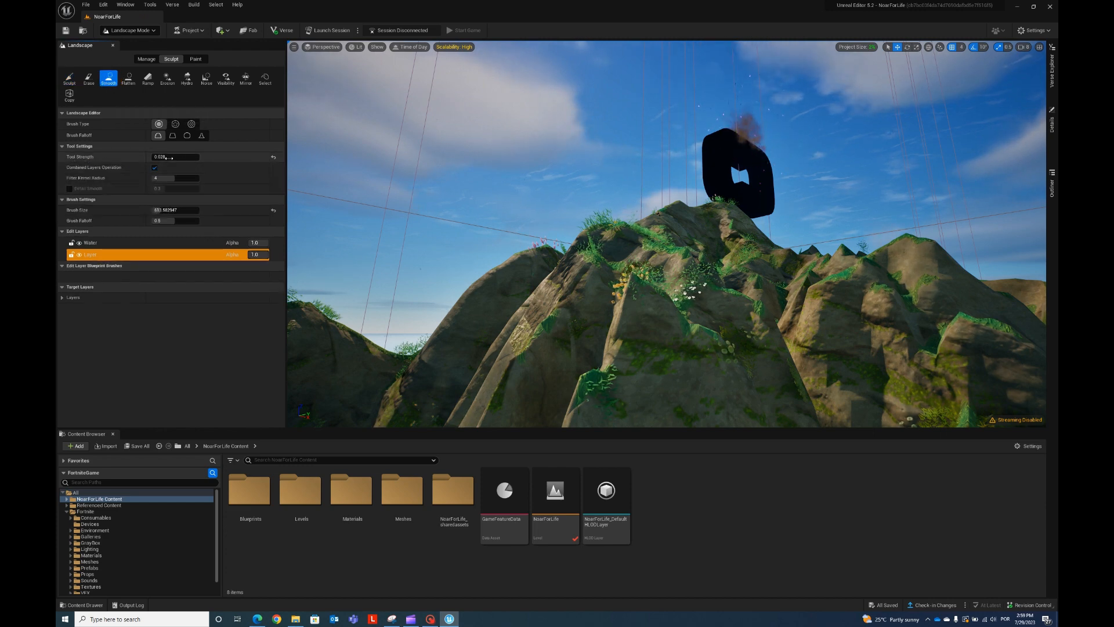
pyautogui.moveTo(598, 325)
pyautogui.mouseDown(button='right')
pyautogui.moveTo(557, 359)
pyautogui.moveTo(505, 329)
pyautogui.mouseUp(button='right')
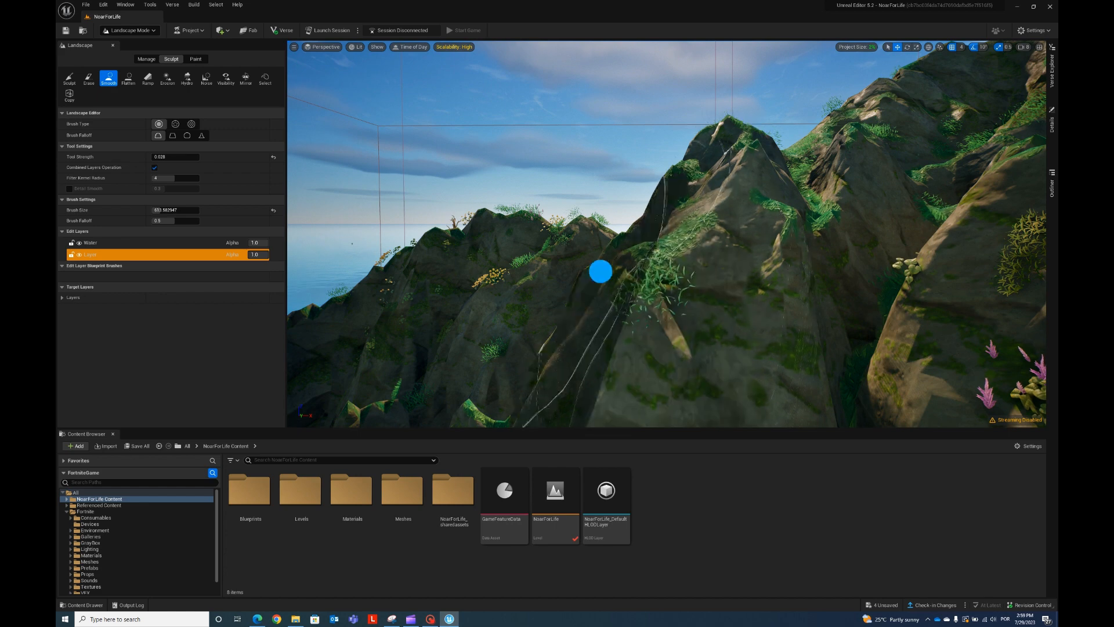
pyautogui.moveTo(600, 271)
pyautogui.mouseDown(button='right')
pyautogui.moveTo(669, 283)
pyautogui.moveTo(722, 251)
pyautogui.mouseUp(button='right')
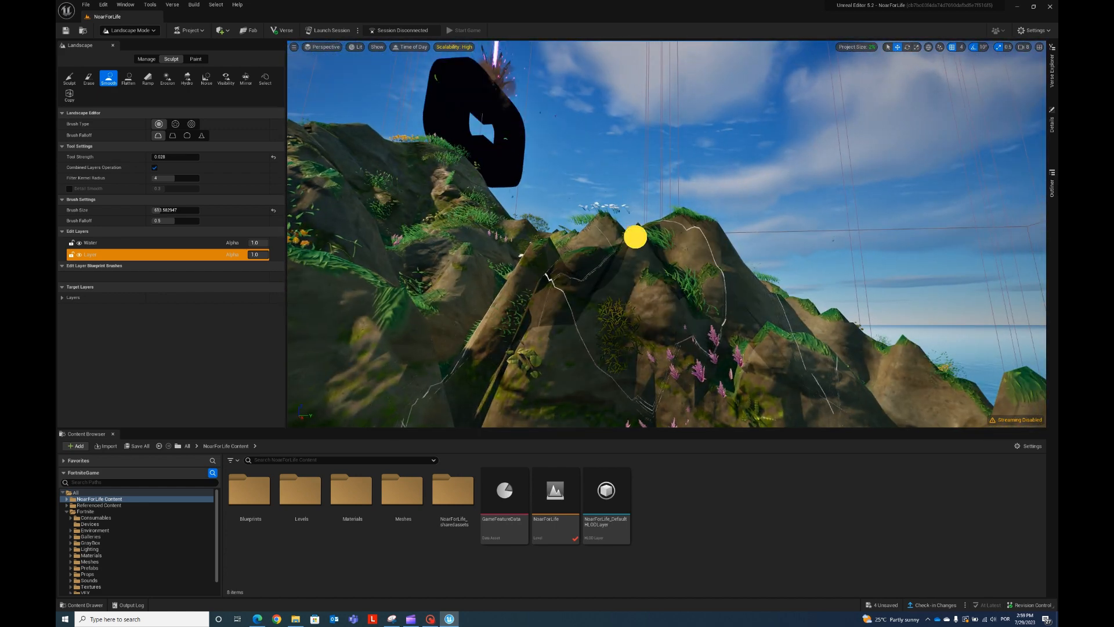
pyautogui.moveTo(656, 275); pyautogui.dragTo(644, 299, button='right')
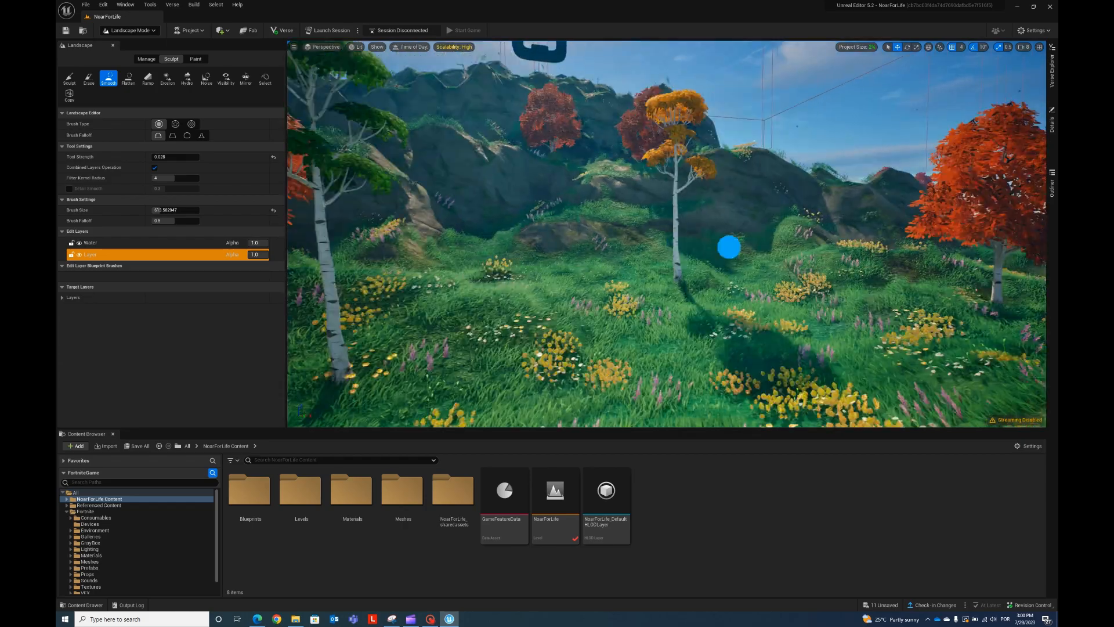
# Step: Leave landscape sculpting and return to Selection mode with the flowered meadow in view
pyautogui.press('s')
pyautogui.moveTo(729, 247); pyautogui.dragTo(624, 249, button='right')
pyautogui.press('w')
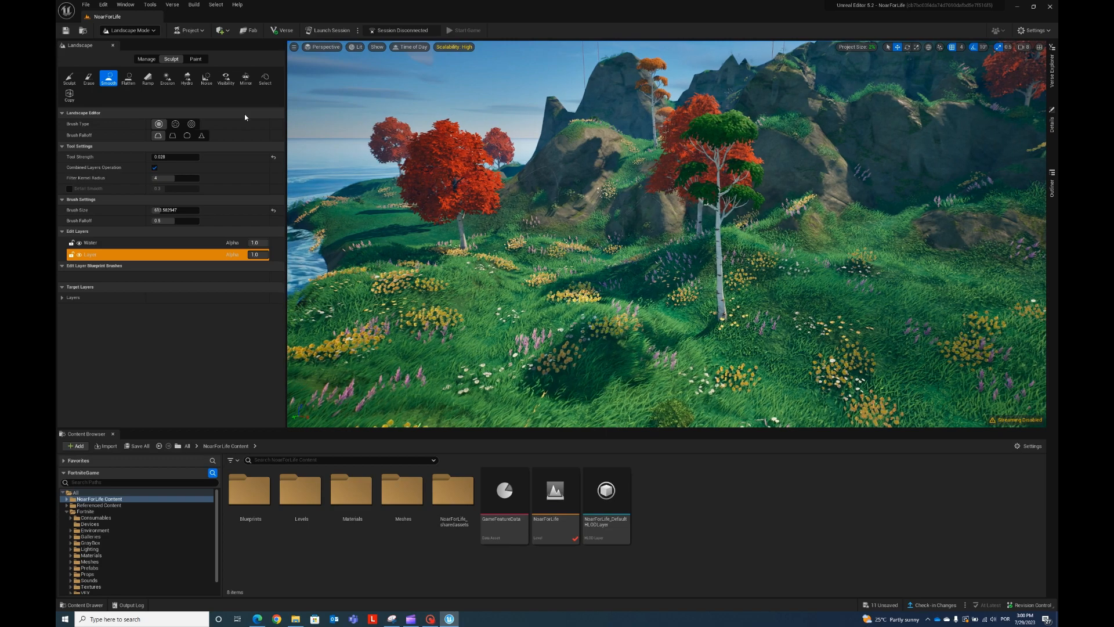
pyautogui.click(146, 31)
pyautogui.click(125, 47)
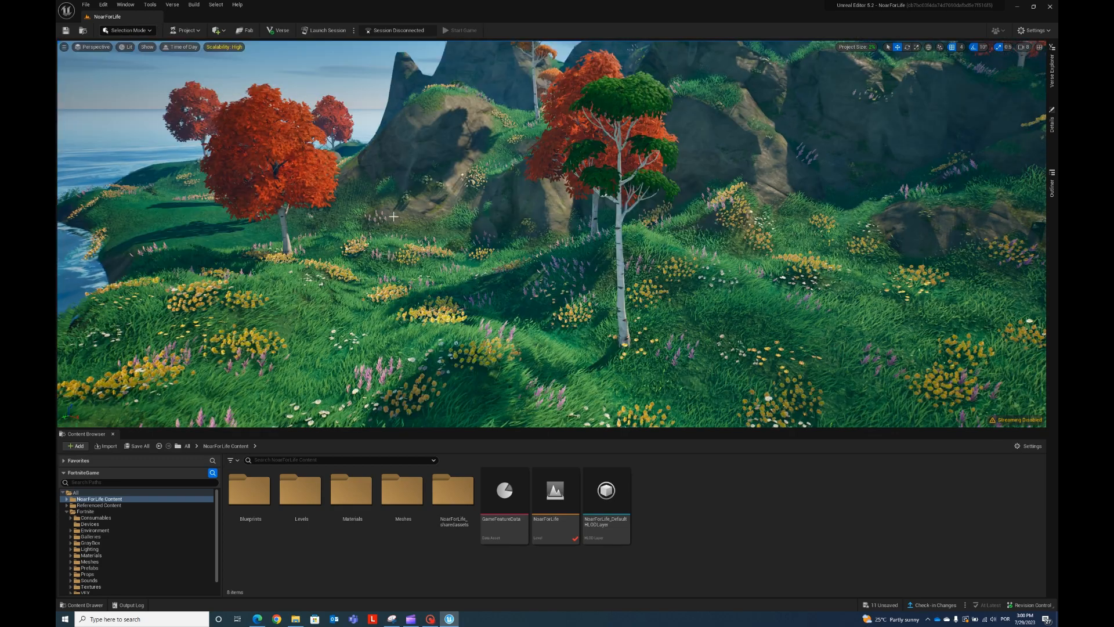
# Step: Search the Fortnite content folder for "water" assets
pyautogui.press('w')
pyautogui.moveTo(413, 227)
pyautogui.mouseDown(button='right')
pyautogui.moveTo(385, 222)
pyautogui.moveTo(376, 241)
pyautogui.moveTo(378, 231)
pyautogui.mouseUp(button='right')
pyautogui.press('s')
pyautogui.click(162, 191)
pyautogui.moveTo(581, 246)
pyautogui.mouseDown(button='right')
pyautogui.moveTo(587, 261)
pyautogui.moveTo(671, 290)
pyautogui.moveTo(755, 279)
pyautogui.moveTo(440, 241)
pyautogui.moveTo(586, 328)
pyautogui.mouseUp(button='right')
pyautogui.click(91, 511)
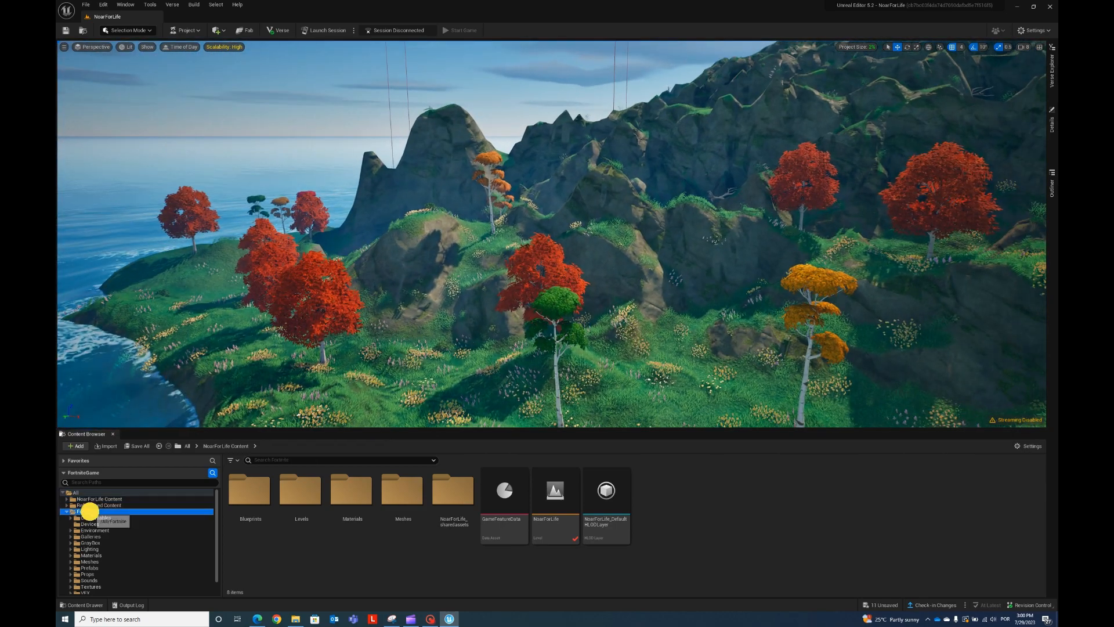
pyautogui.write('water')
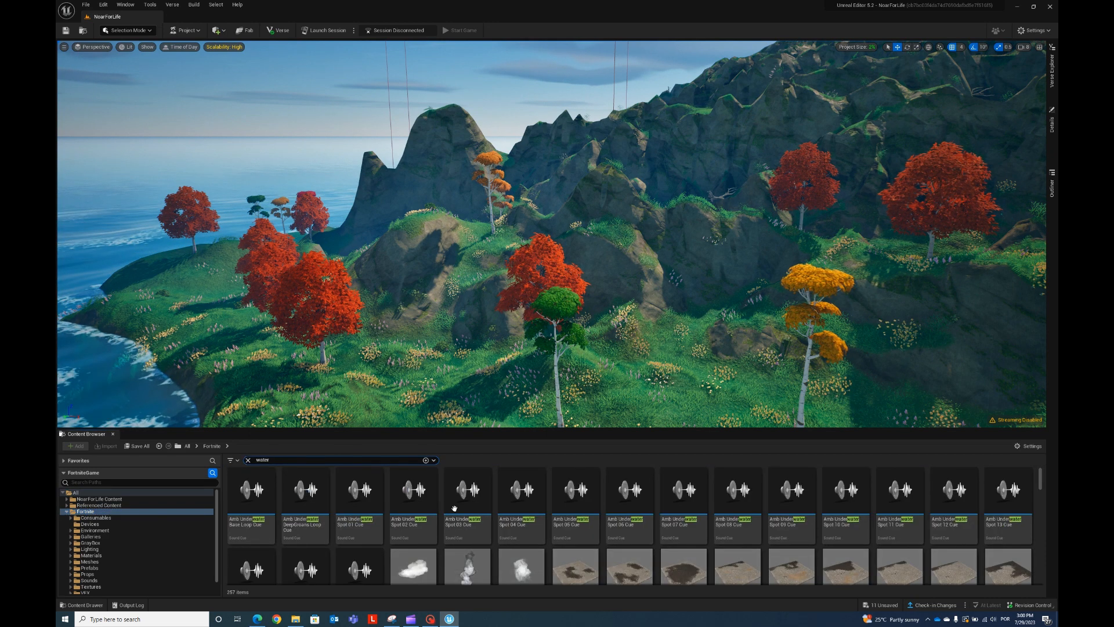
# Step: Open the Water folder under Fortnite's Environment content and check the Ocean asset's details
pyautogui.scroll(-1, 105, 542)
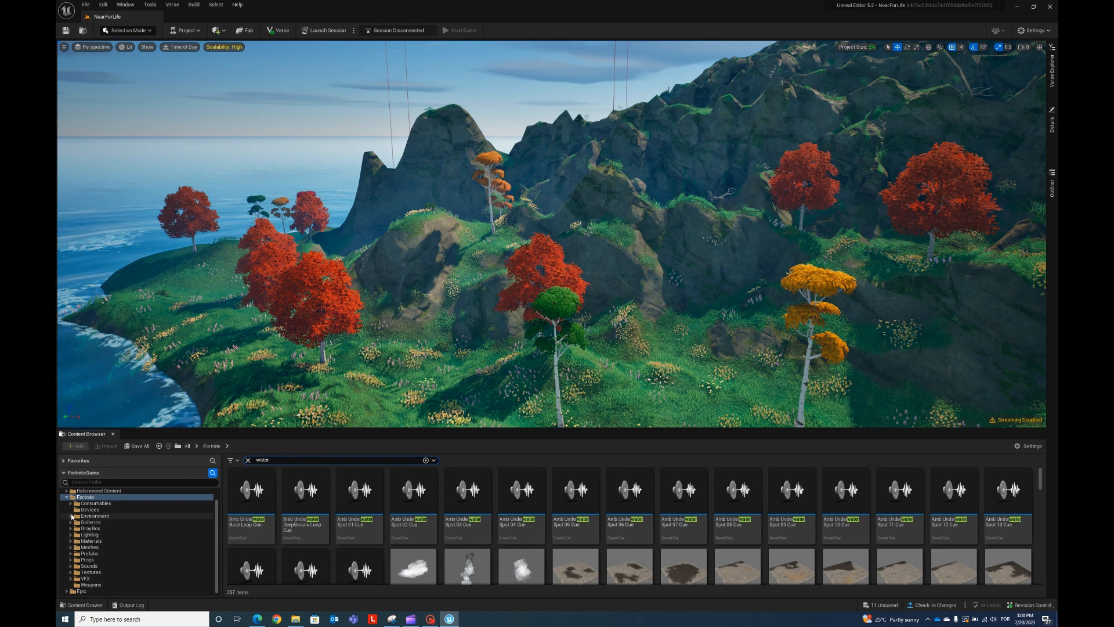
pyautogui.click(70, 515)
pyautogui.click(114, 540)
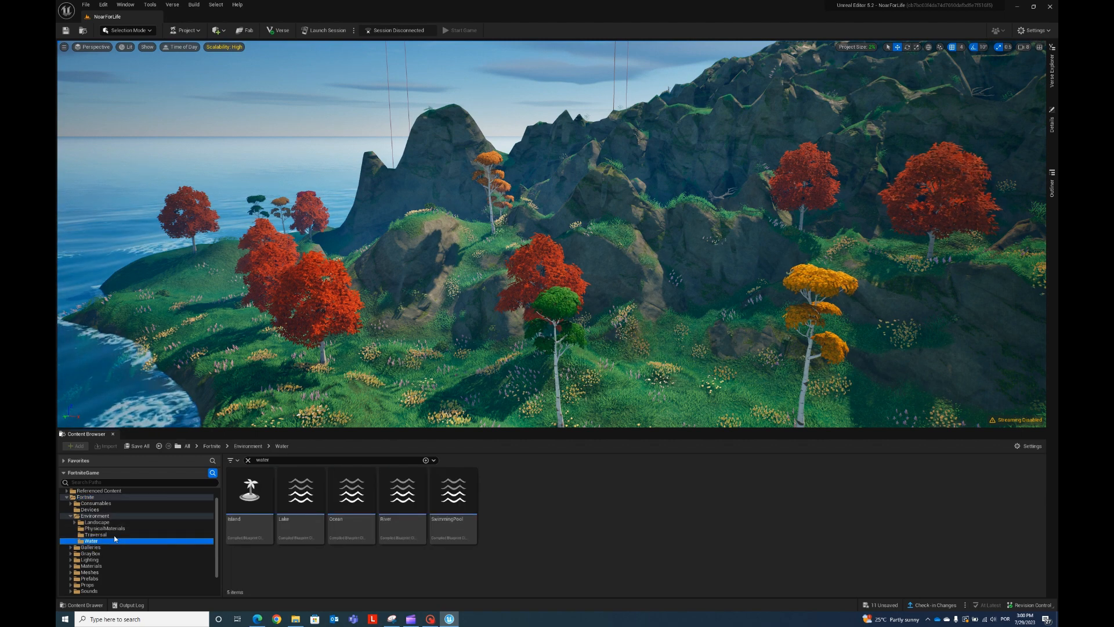
pyautogui.moveTo(334, 506)
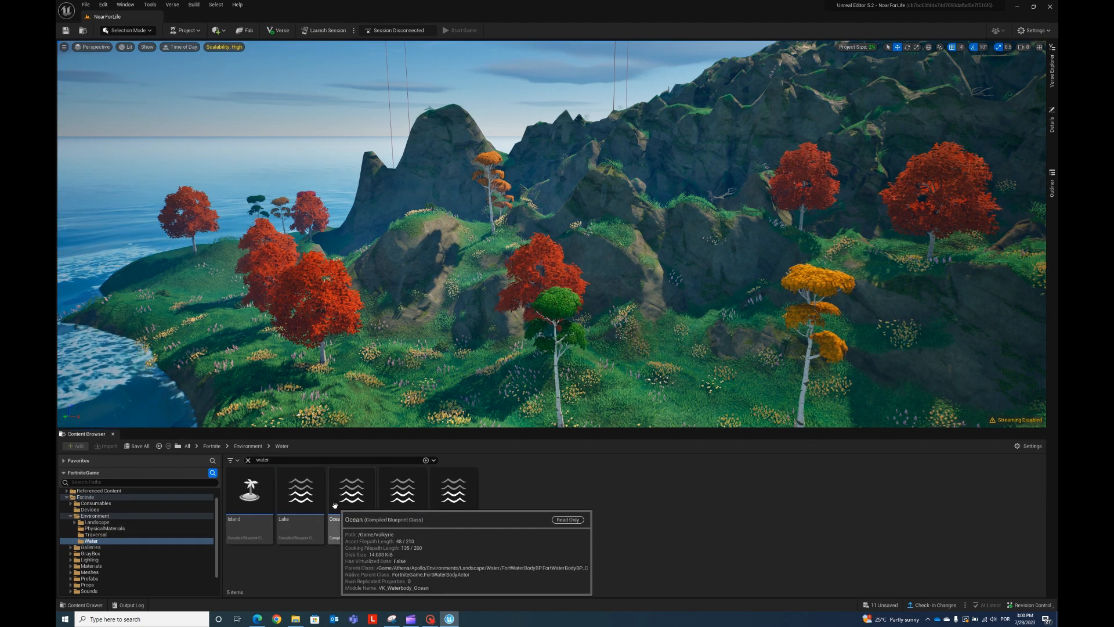
# Step: Select the ocean along the island's shoreline and clear the "water" asset search
pyautogui.moveTo(360, 385); pyautogui.dragTo(462, 296, button='right')
pyautogui.press('s')
pyautogui.click(296, 340)
pyautogui.moveTo(487, 348)
pyautogui.mouseDown(button='right')
pyautogui.moveTo(535, 350)
pyautogui.moveTo(435, 351)
pyautogui.moveTo(486, 349)
pyautogui.mouseUp(button='right')
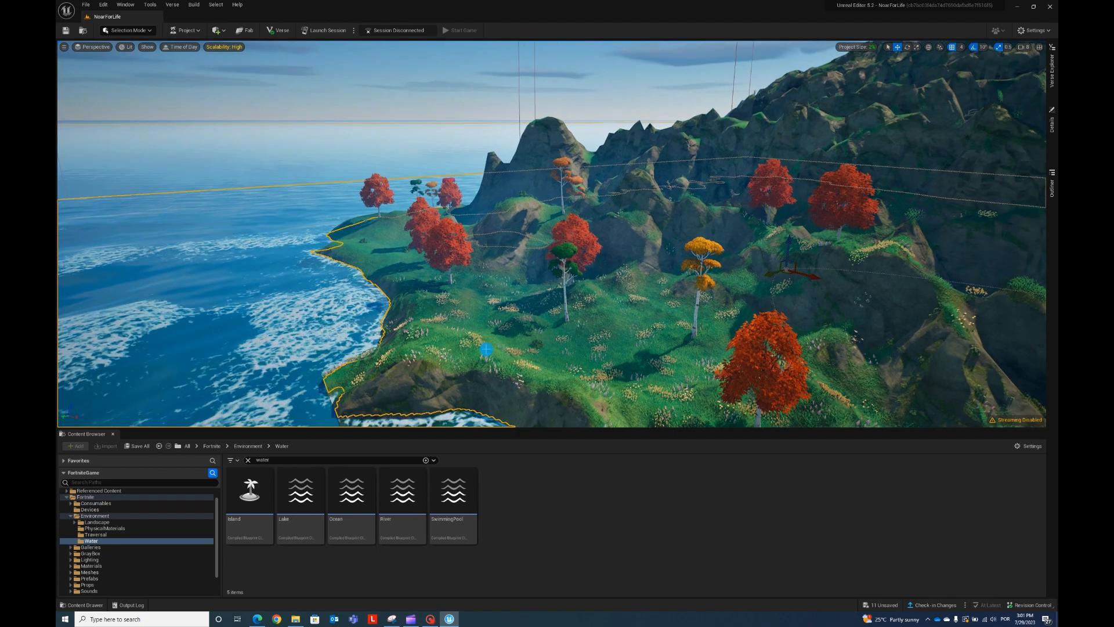
pyautogui.click(248, 460)
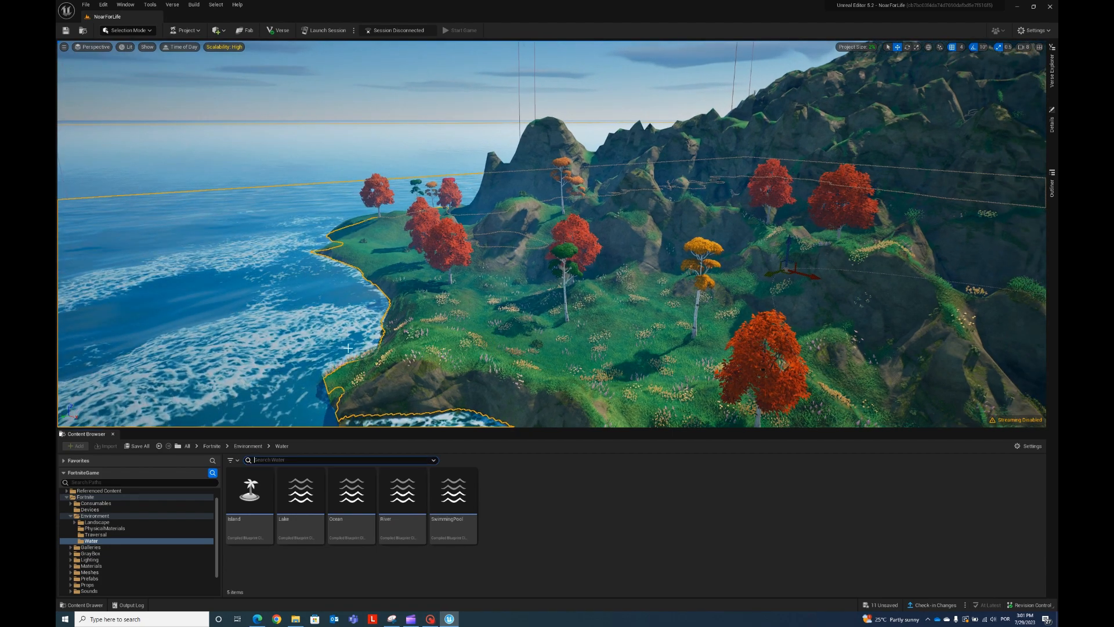
pyautogui.moveTo(347, 348); pyautogui.dragTo(323, 253, button='right')
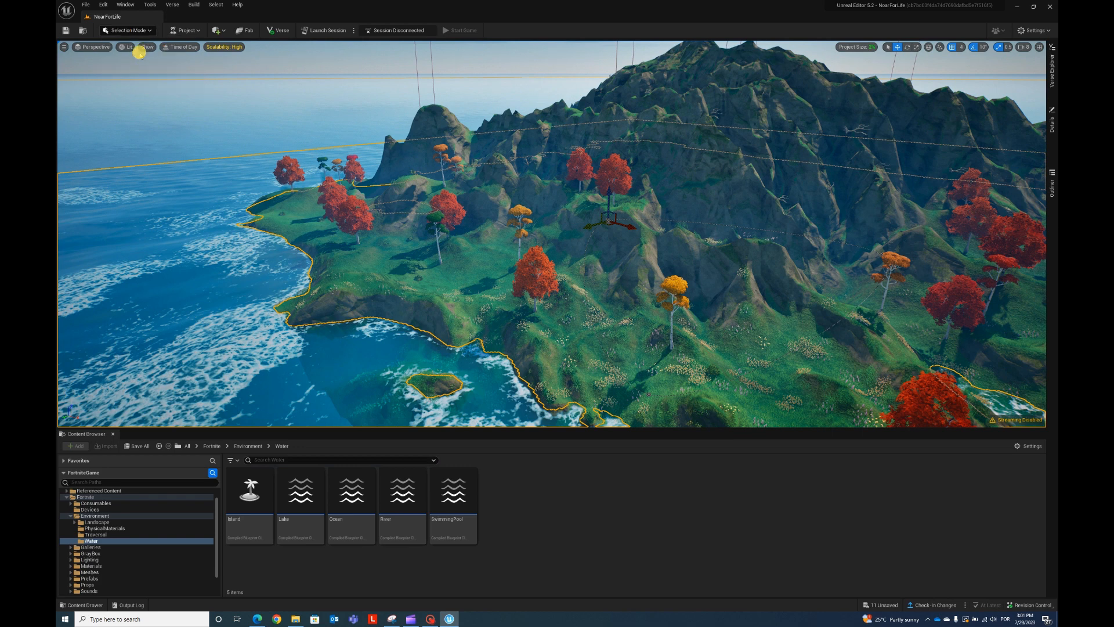
# Step: Switch to Landscape mode and select the Water edit layer together with its water brush manager
pyautogui.hotkey('shift', '2')
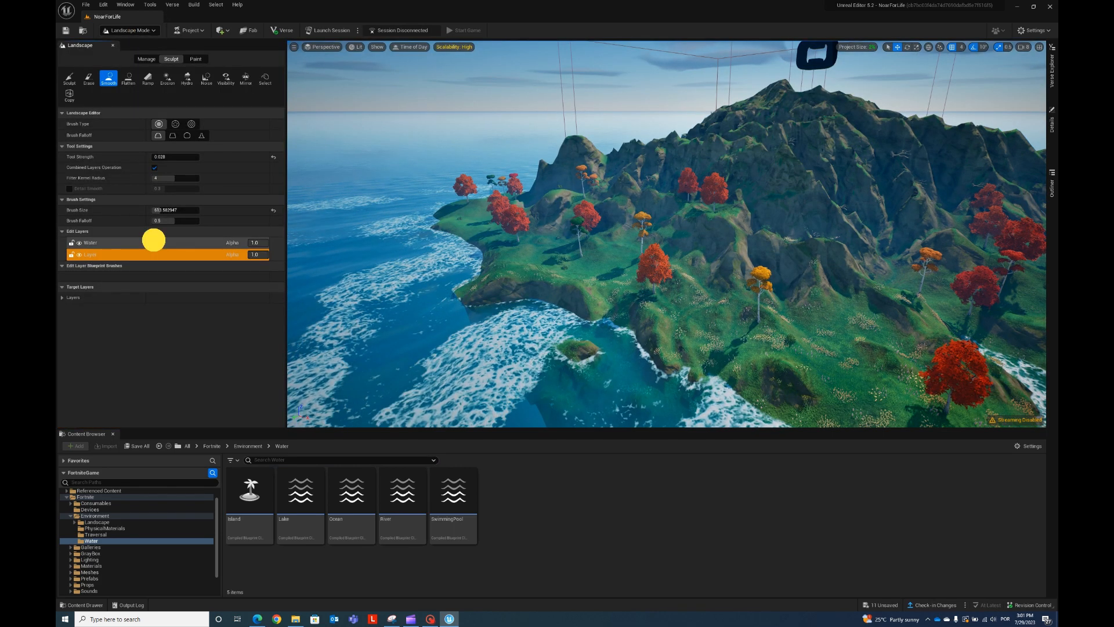
pyautogui.click(153, 241)
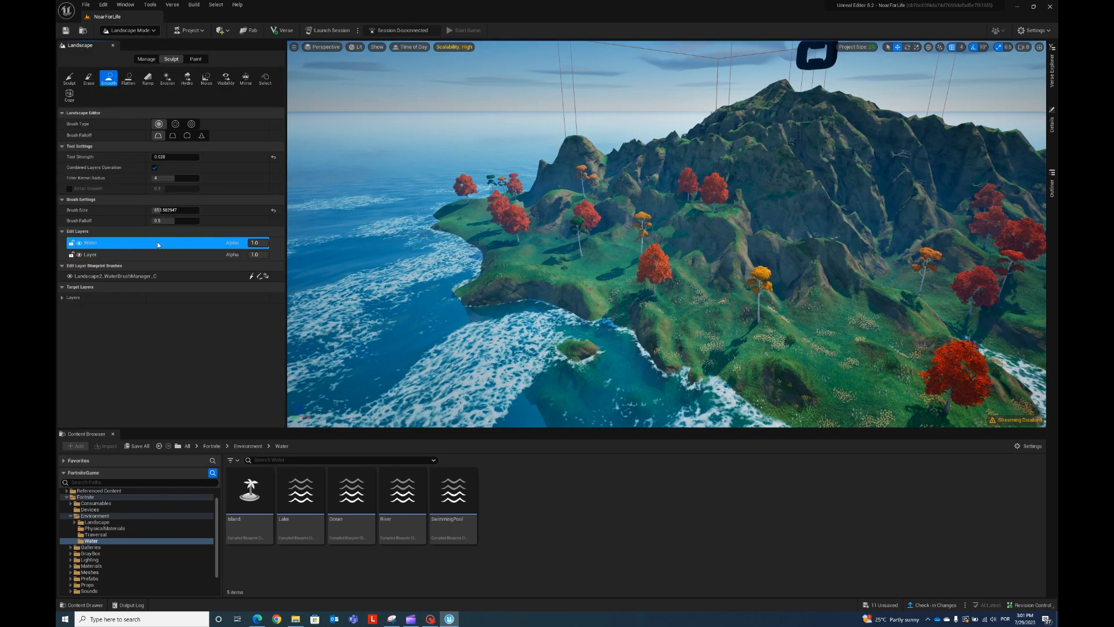
pyautogui.click(245, 276)
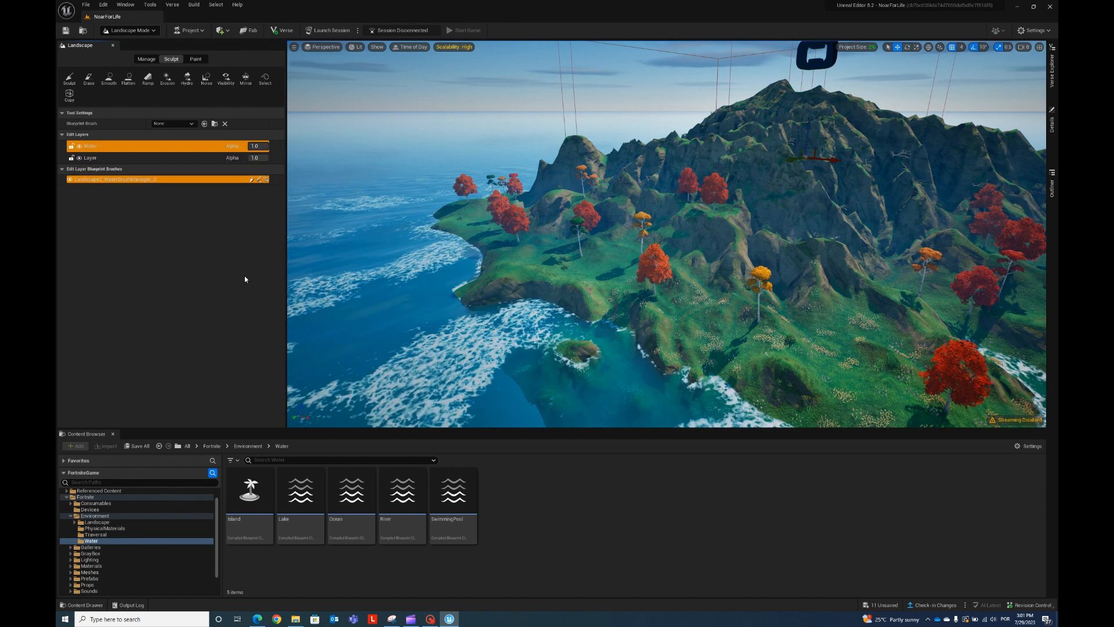
# Step: Toggle the water brush manager's effect on the heightmap off and on again to compare the island's terrain
pyautogui.click(251, 180)
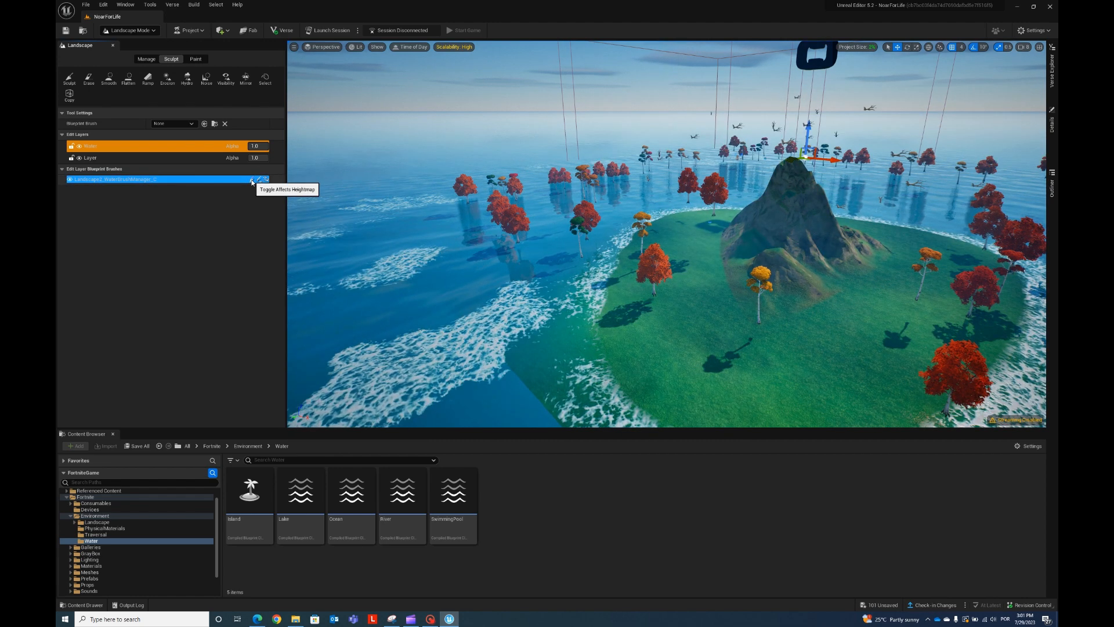
pyautogui.click(252, 181)
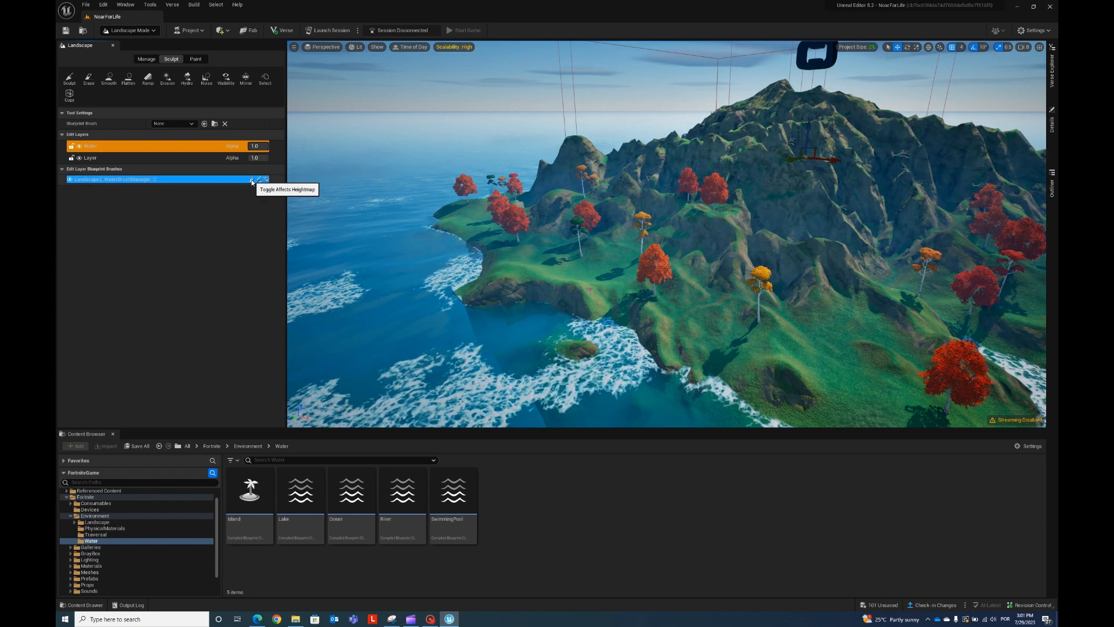
pyautogui.moveTo(691, 284)
pyautogui.mouseDown(button='right')
pyautogui.moveTo(667, 293)
pyautogui.moveTo(731, 308)
pyautogui.moveTo(804, 291)
pyautogui.mouseUp(button='right')
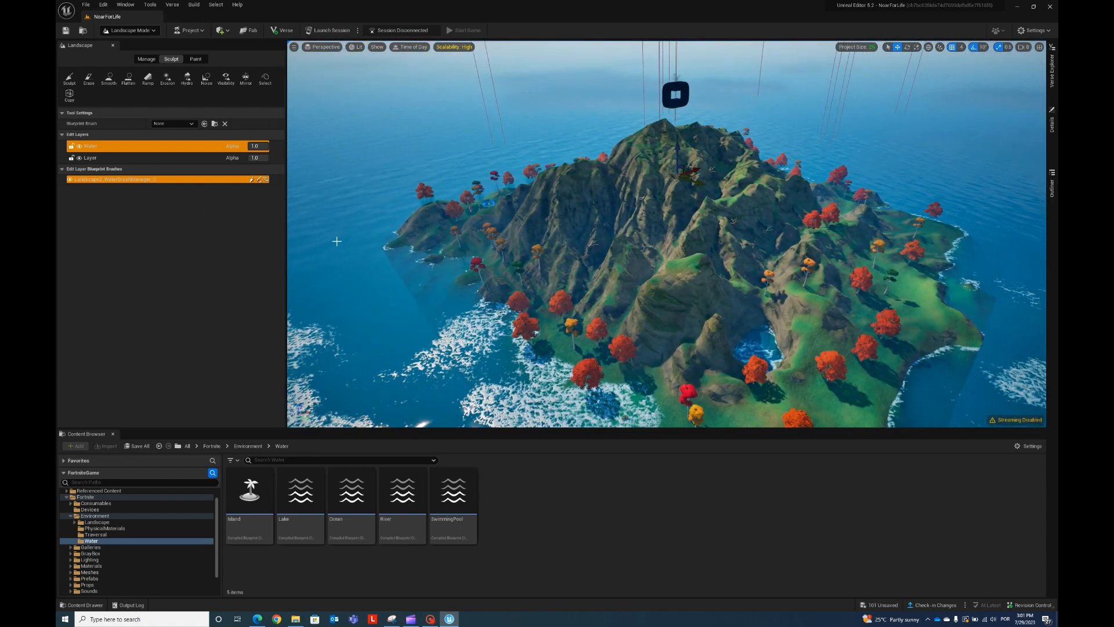
pyautogui.click(156, 182)
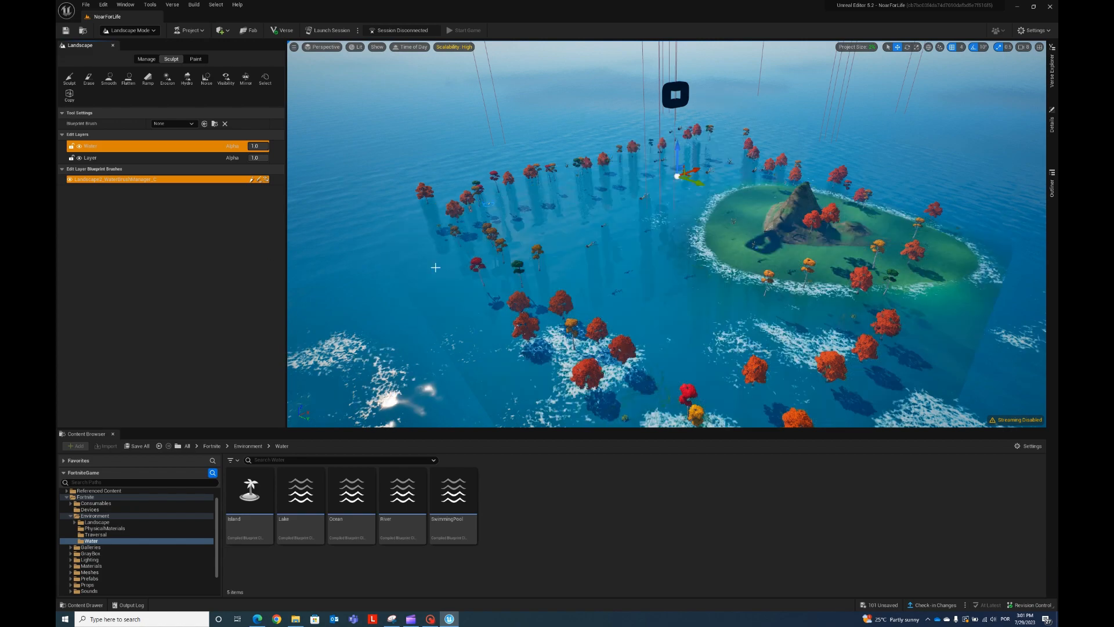
pyautogui.hotkey('ctrl', 'z')
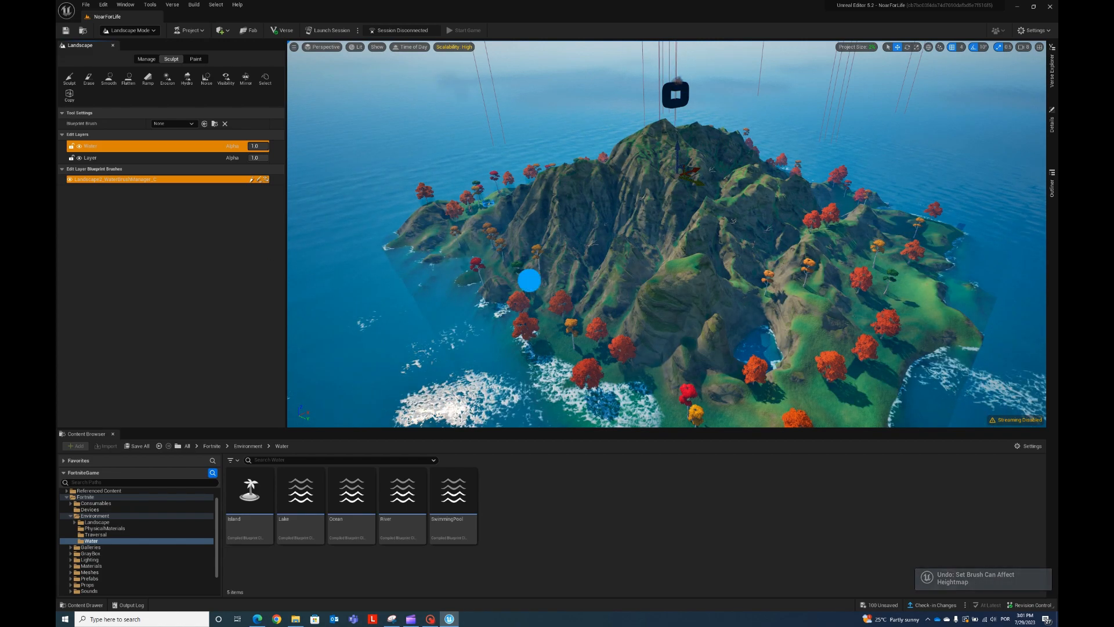
# Step: Check the water brush manager's weightmap and visibility toggles and examine the tree-covered slopes
pyautogui.moveTo(529, 281); pyautogui.dragTo(556, 308, button='right')
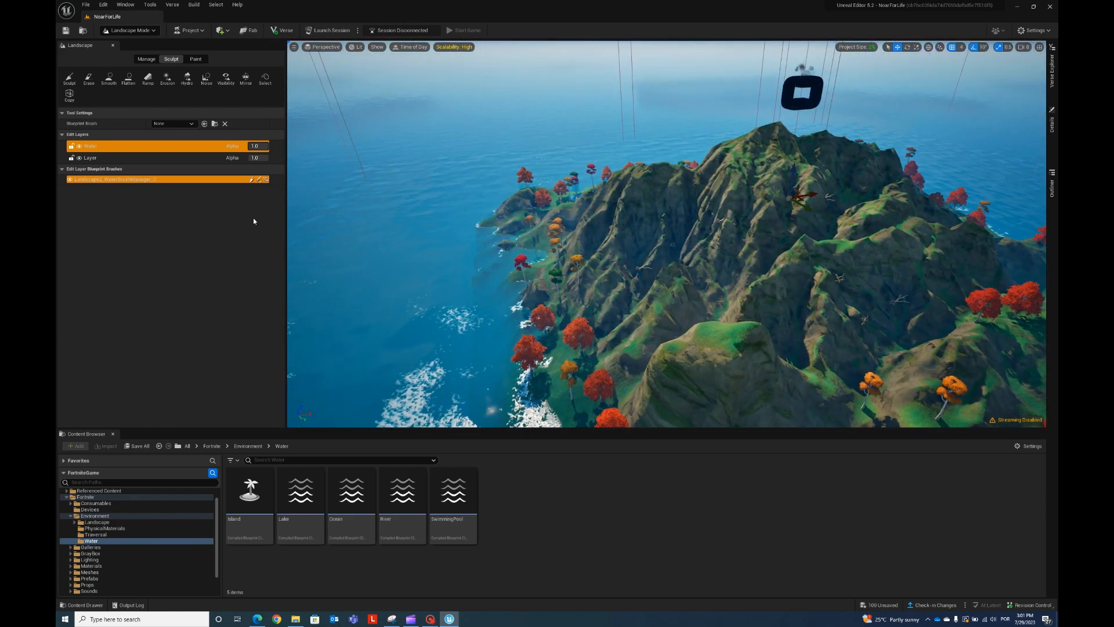
pyautogui.click(242, 181)
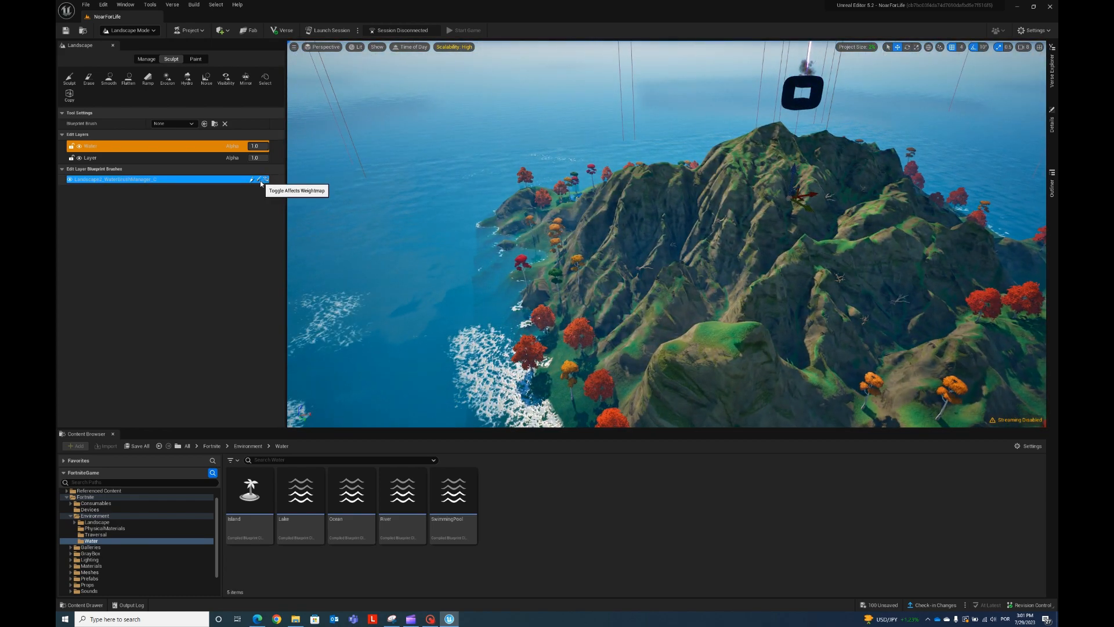
pyautogui.click(69, 179)
pyautogui.moveTo(605, 281); pyautogui.dragTo(556, 279, button='right')
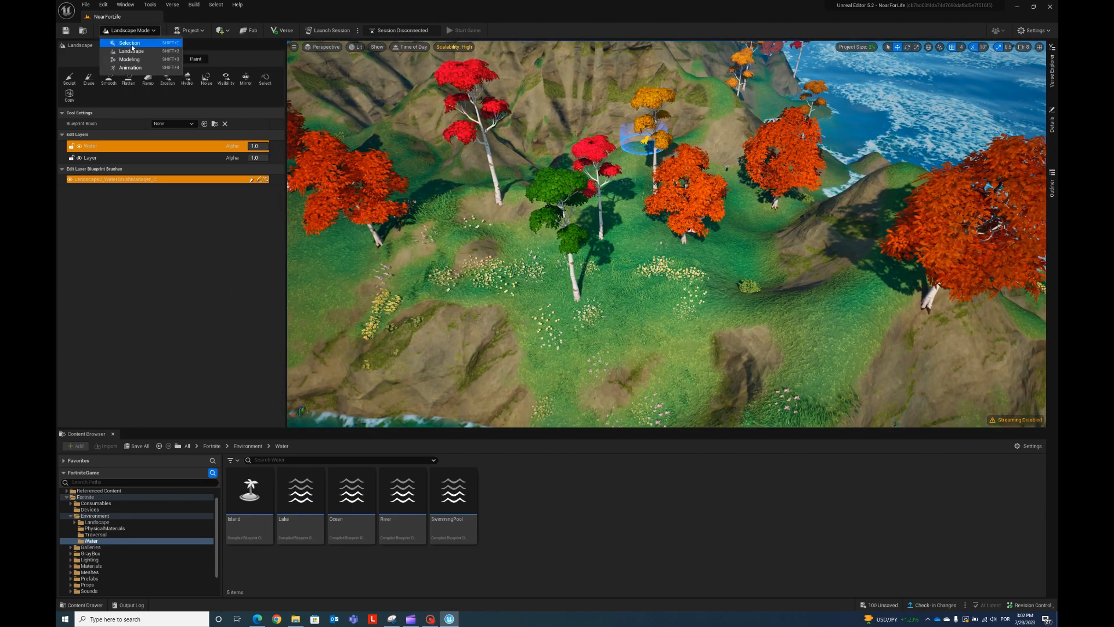
# Step: Return to Selection mode and select the black logo floating above the mountain peak
pyautogui.click(132, 43)
pyautogui.moveTo(521, 236)
pyautogui.mouseDown(button='right')
pyautogui.moveTo(510, 216)
pyautogui.moveTo(526, 247)
pyautogui.moveTo(451, 264)
pyautogui.moveTo(592, 294)
pyautogui.moveTo(569, 276)
pyautogui.moveTo(501, 271)
pyautogui.moveTo(535, 272)
pyautogui.moveTo(559, 249)
pyautogui.moveTo(549, 236)
pyautogui.moveTo(507, 248)
pyautogui.moveTo(507, 239)
pyautogui.moveTo(567, 238)
pyautogui.moveTo(455, 244)
pyautogui.moveTo(551, 239)
pyautogui.moveTo(503, 287)
pyautogui.mouseUp(button='right')
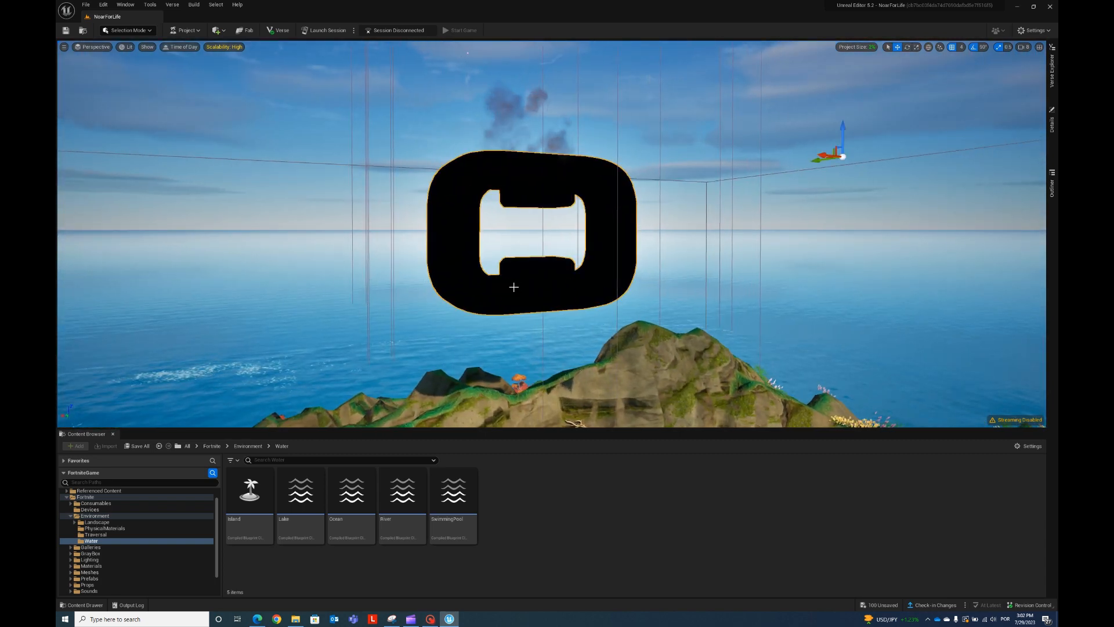
pyautogui.moveTo(642, 330)
pyautogui.mouseDown(button='right')
pyautogui.moveTo(652, 331)
pyautogui.moveTo(616, 338)
pyautogui.moveTo(552, 318)
pyautogui.moveTo(652, 326)
pyautogui.moveTo(557, 325)
pyautogui.moveTo(578, 330)
pyautogui.moveTo(686, 325)
pyautogui.moveTo(547, 331)
pyautogui.moveTo(523, 292)
pyautogui.mouseUp(button='right')
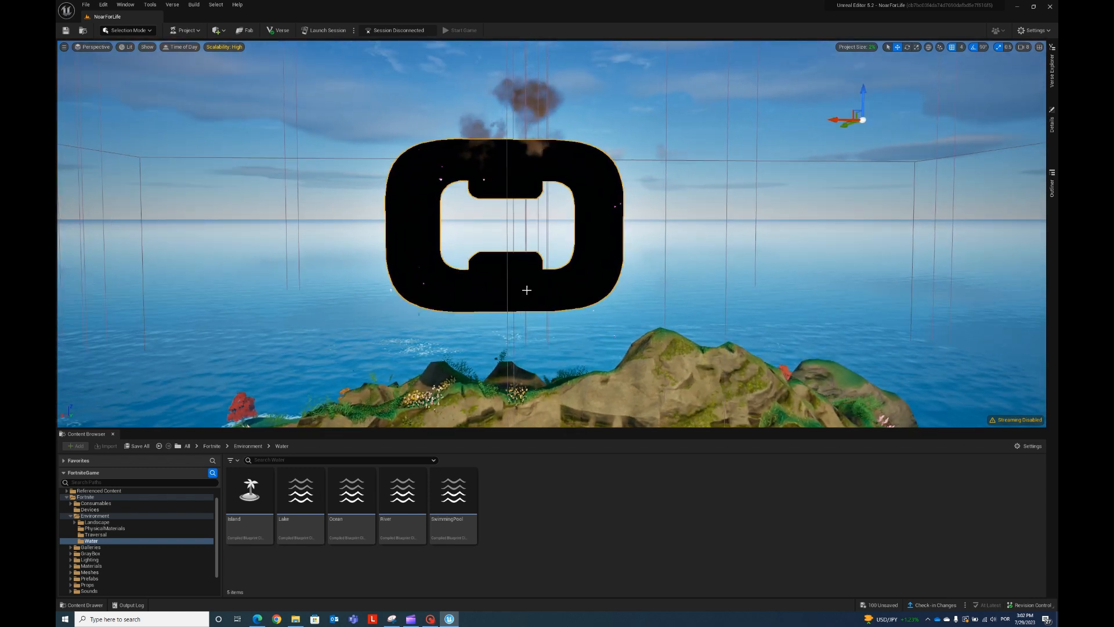
# Step: Open the project's Blueprints folder and select the SM_Logo blueprint
pyautogui.click(70, 514)
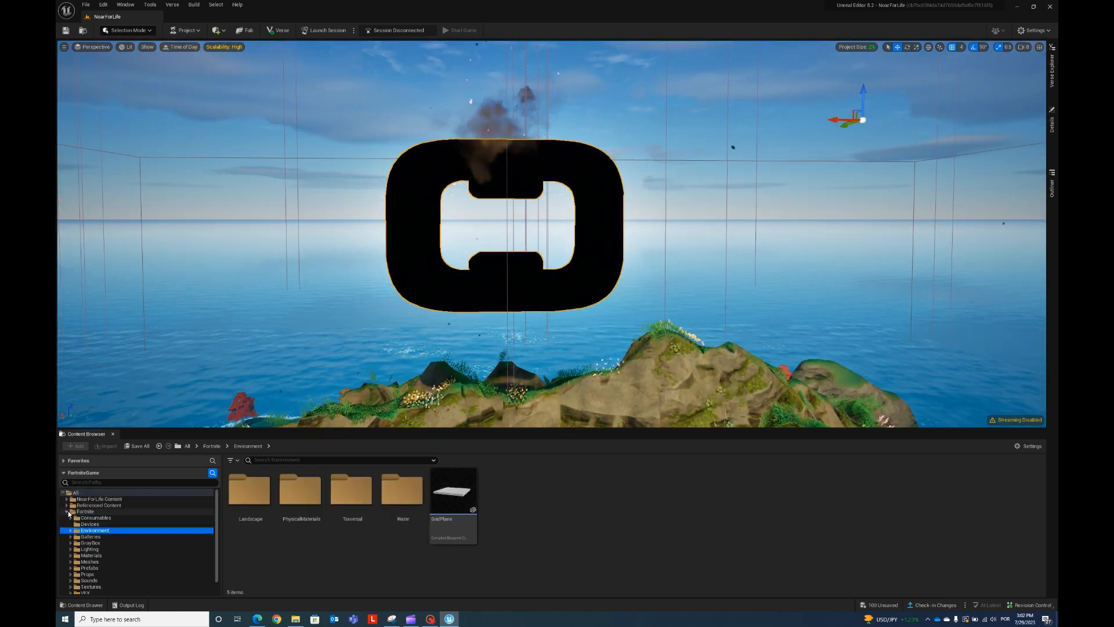
pyautogui.click(67, 499)
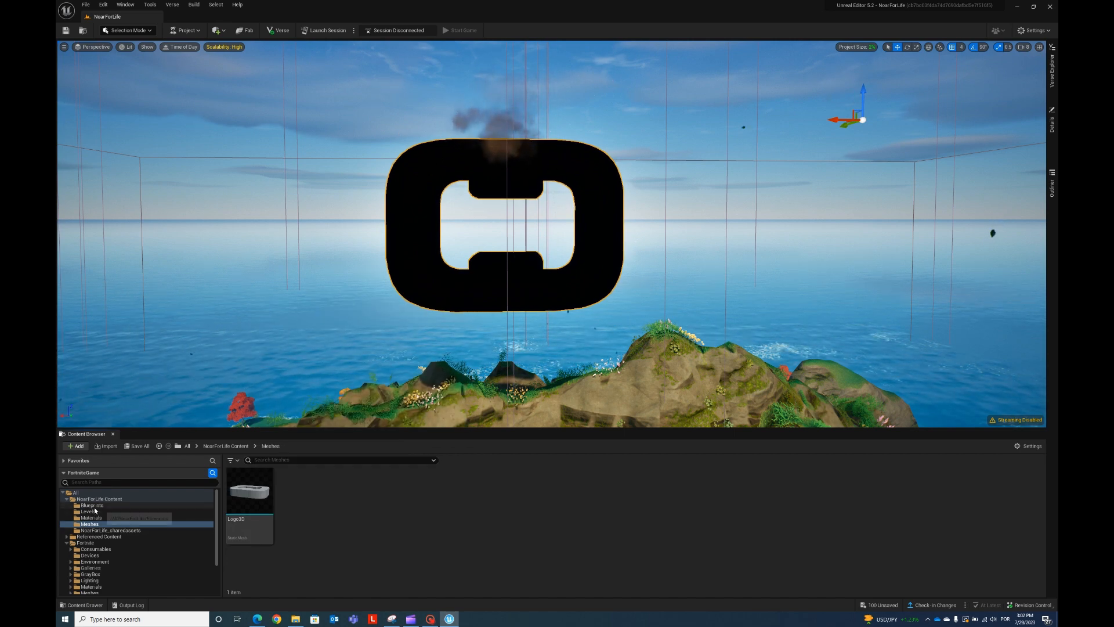
pyautogui.click(244, 523)
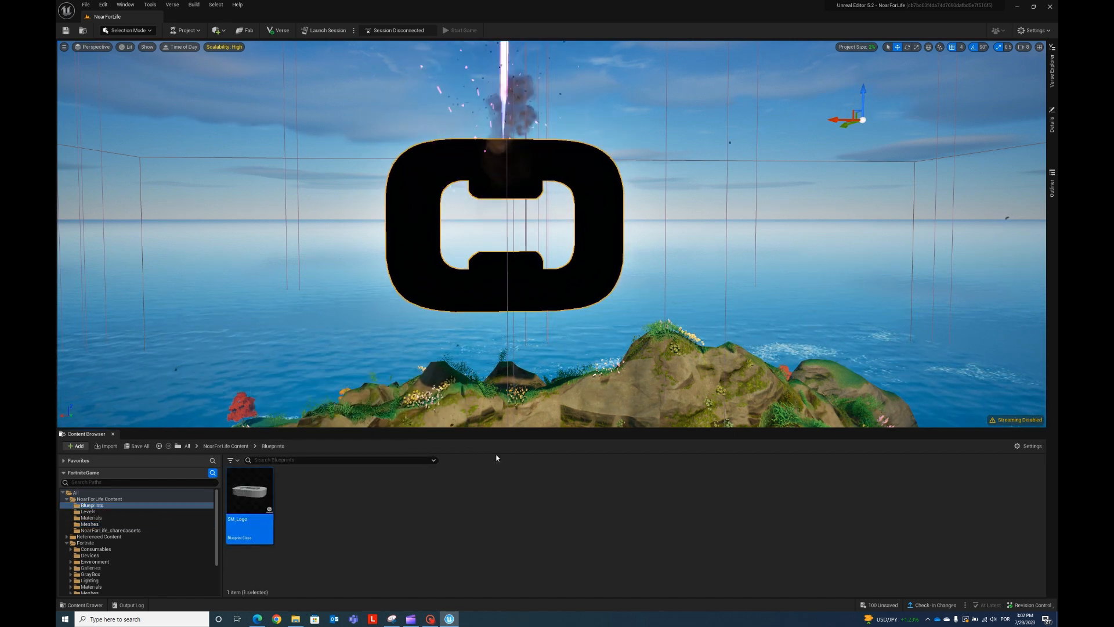
# Step: Examine the lightning effect above the logo from several angles and review the Spooky Particle Gallery assets
pyautogui.keyDown('alt'); pyautogui.moveTo(592, 311); pyautogui.dragTo(551, 328); pyautogui.keyUp('alt')
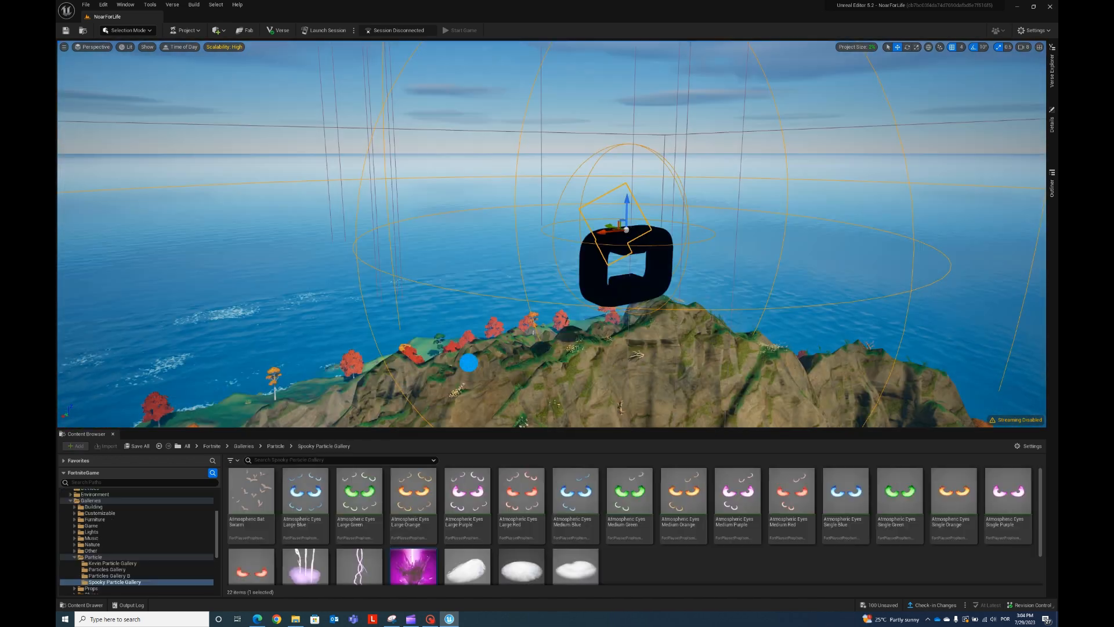
pyautogui.keyDown('alt'); pyautogui.moveTo(469, 363); pyautogui.dragTo(635, 371); pyautogui.keyUp('alt')
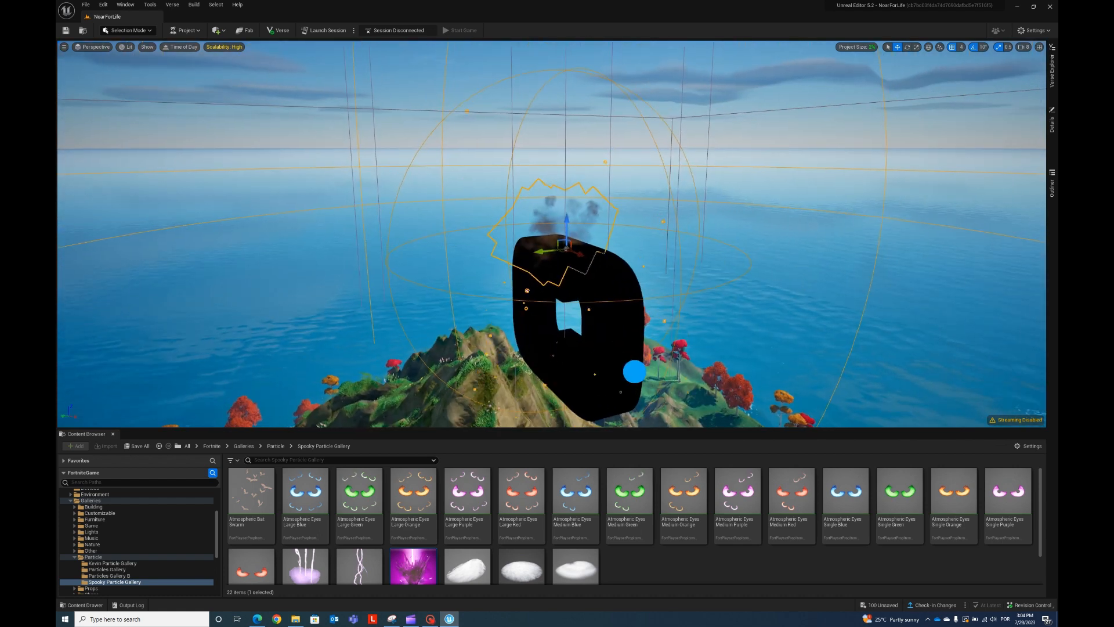
pyautogui.scroll(3, 71, 562)
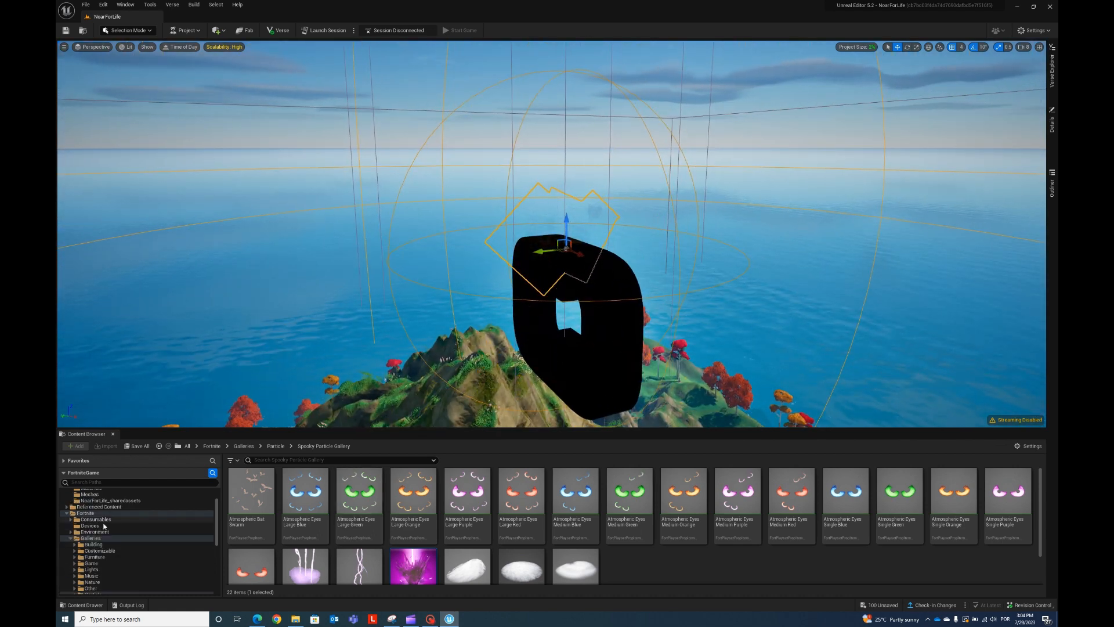
pyautogui.scroll(-2, 79, 539)
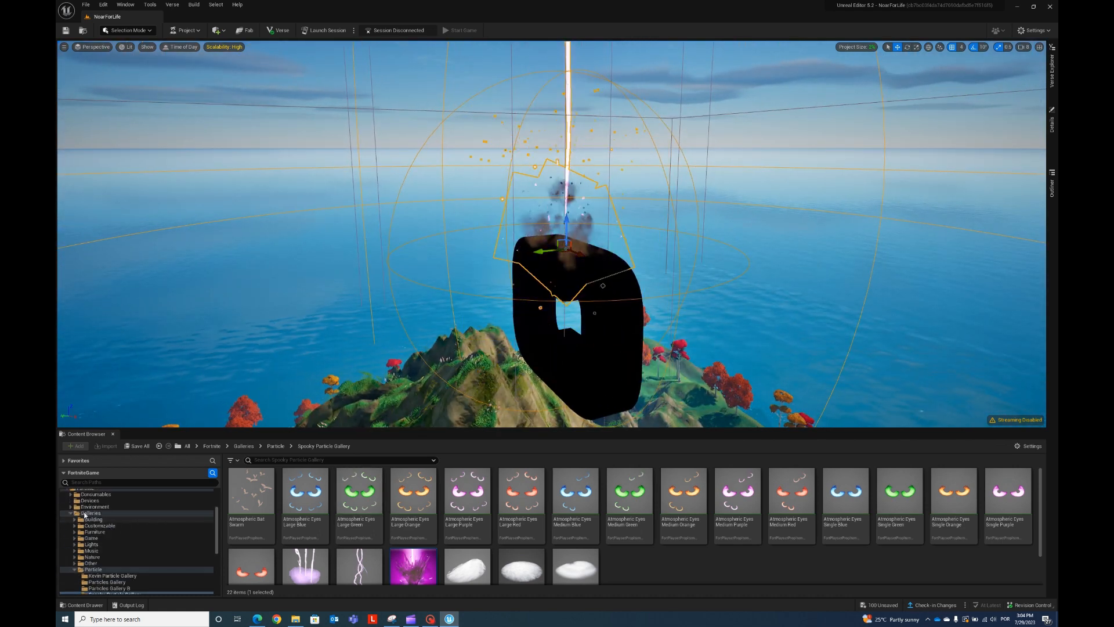
pyautogui.scroll(-2, 75, 515)
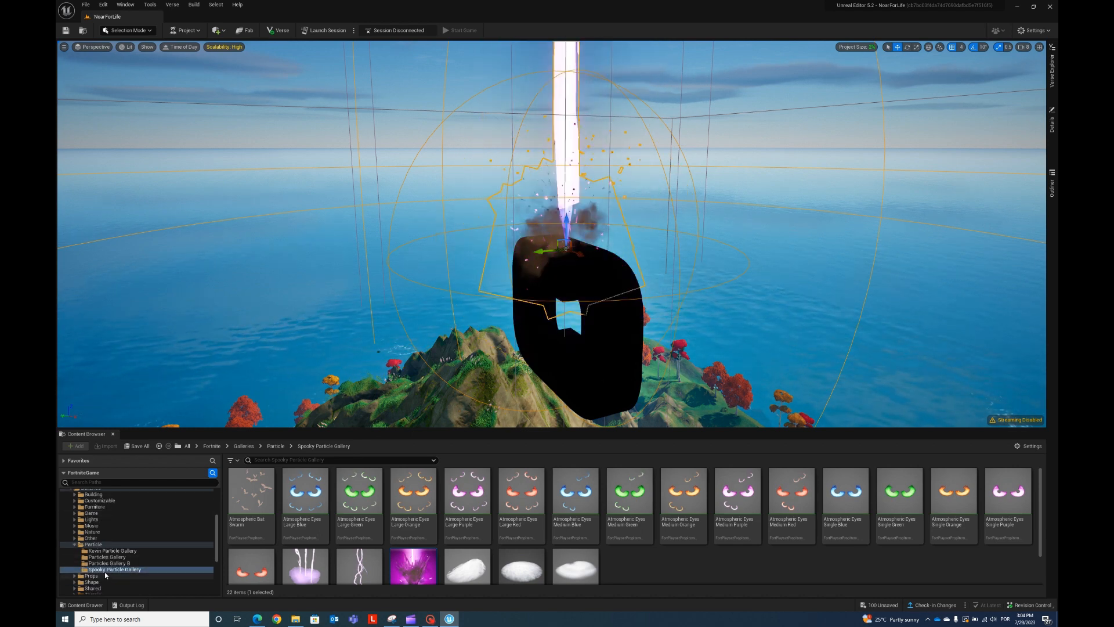
pyautogui.scroll(-1, 373, 539)
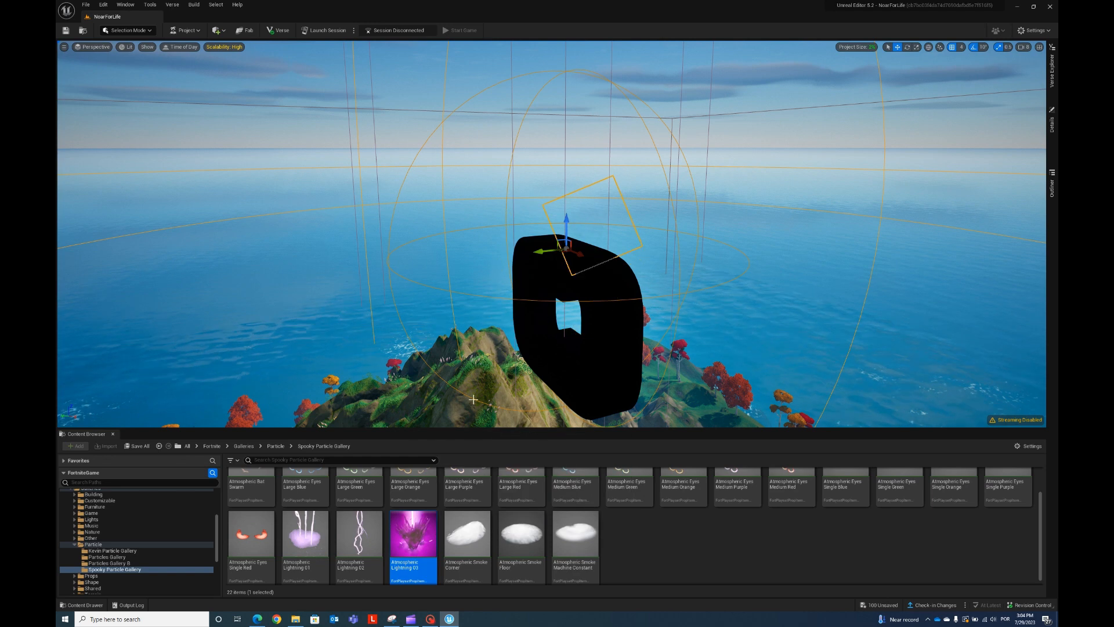
pyautogui.moveTo(476, 401); pyautogui.dragTo(597, 510, button='right')
pyautogui.scroll(1, 685, 567)
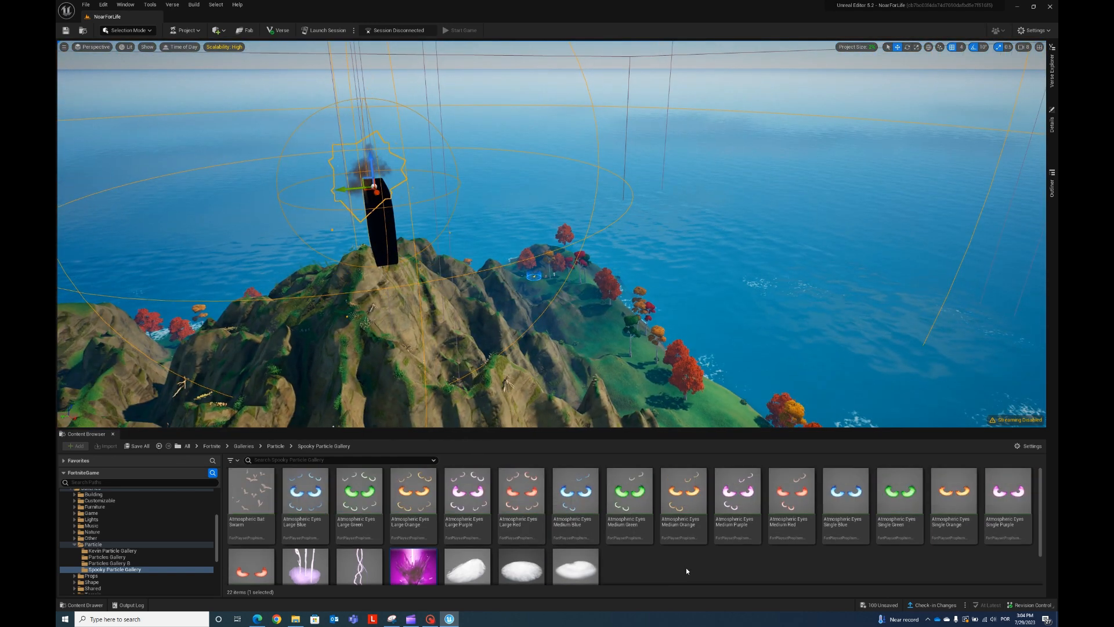
pyautogui.scroll(-2, 422, 526)
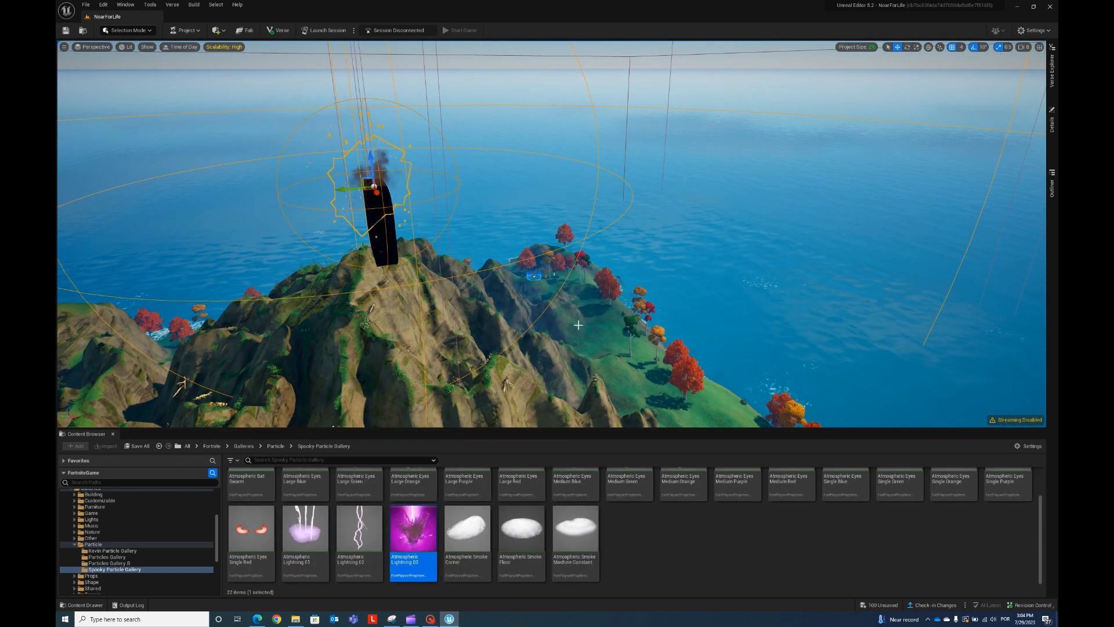
pyautogui.moveTo(419, 348); pyautogui.dragTo(459, 369, button='right')
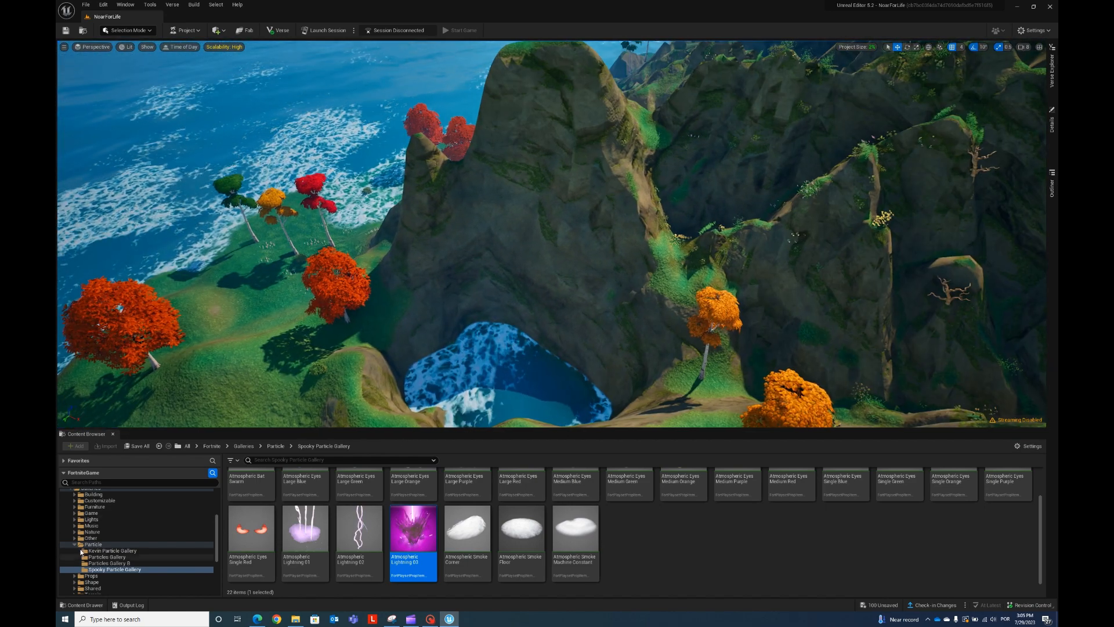
# Step: Collapse the Particle galleries and open the Chapter 4 Cliff Gallery under Nature
pyautogui.click(76, 544)
pyautogui.click(75, 532)
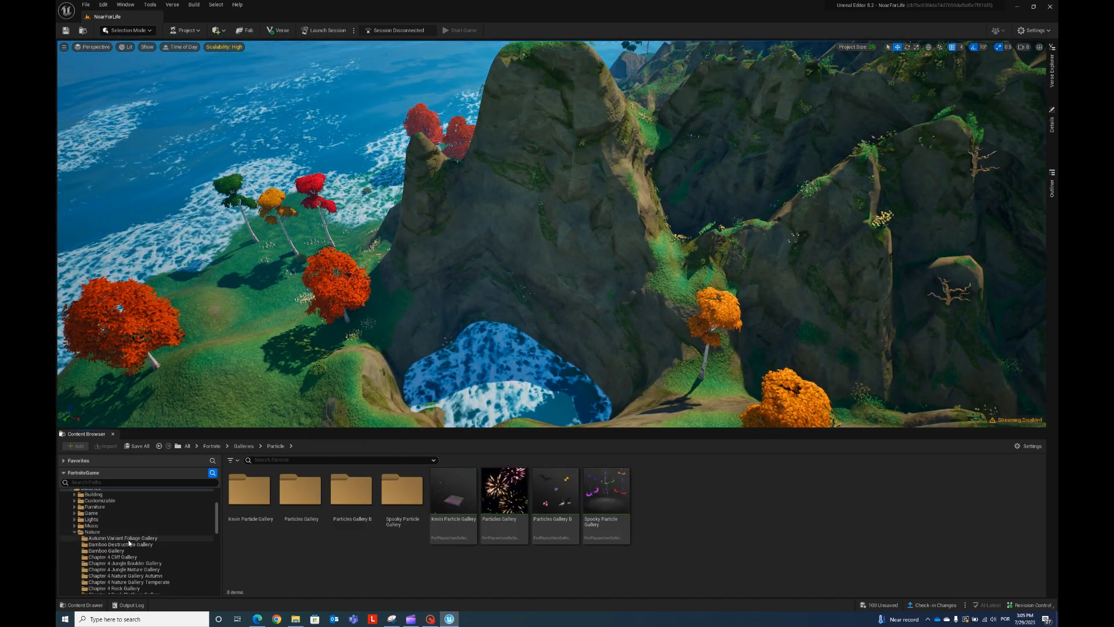
pyautogui.scroll(-3, 130, 538)
pyautogui.click(134, 519)
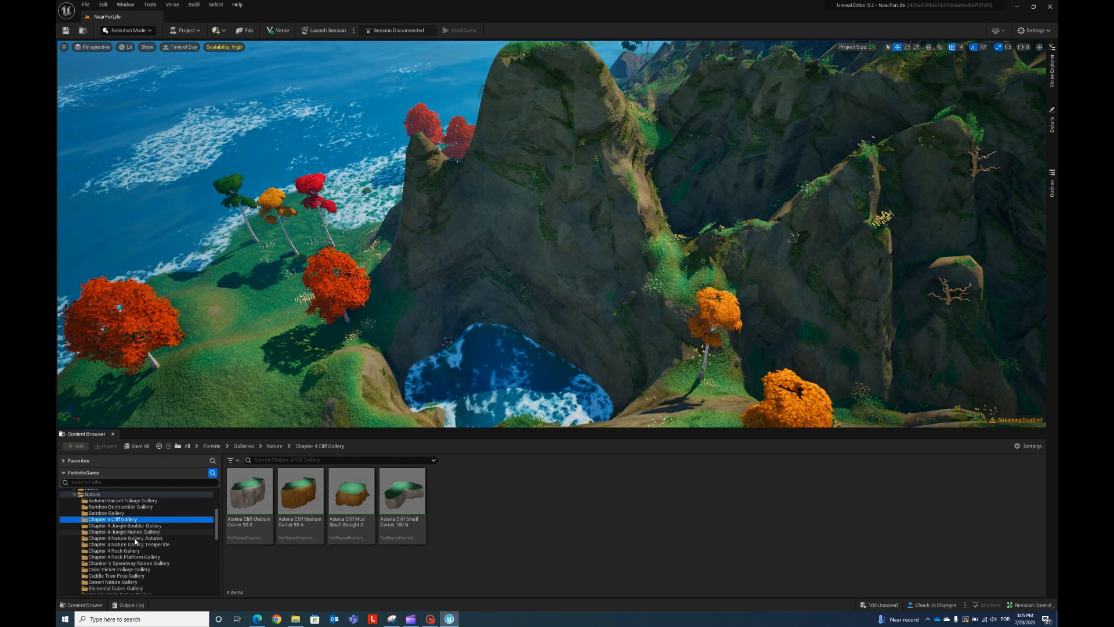
# Step: Open the Bamboo Gallery and place the BB bamboo cluster at the edge of the cave pool
pyautogui.click(107, 513)
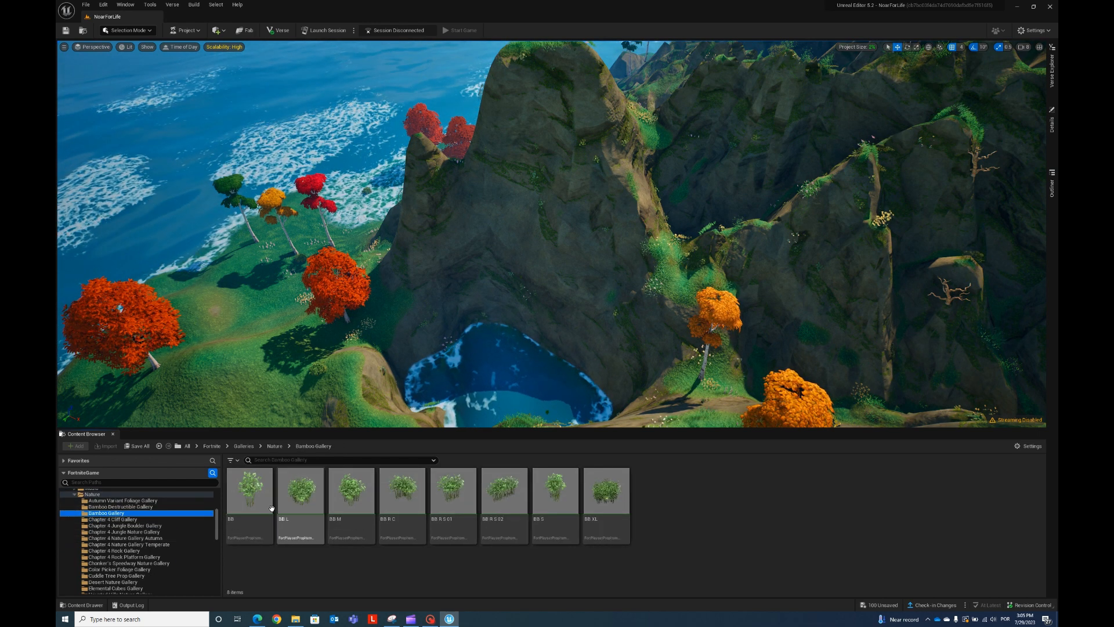
pyautogui.moveTo(253, 503); pyautogui.dragTo(475, 387)
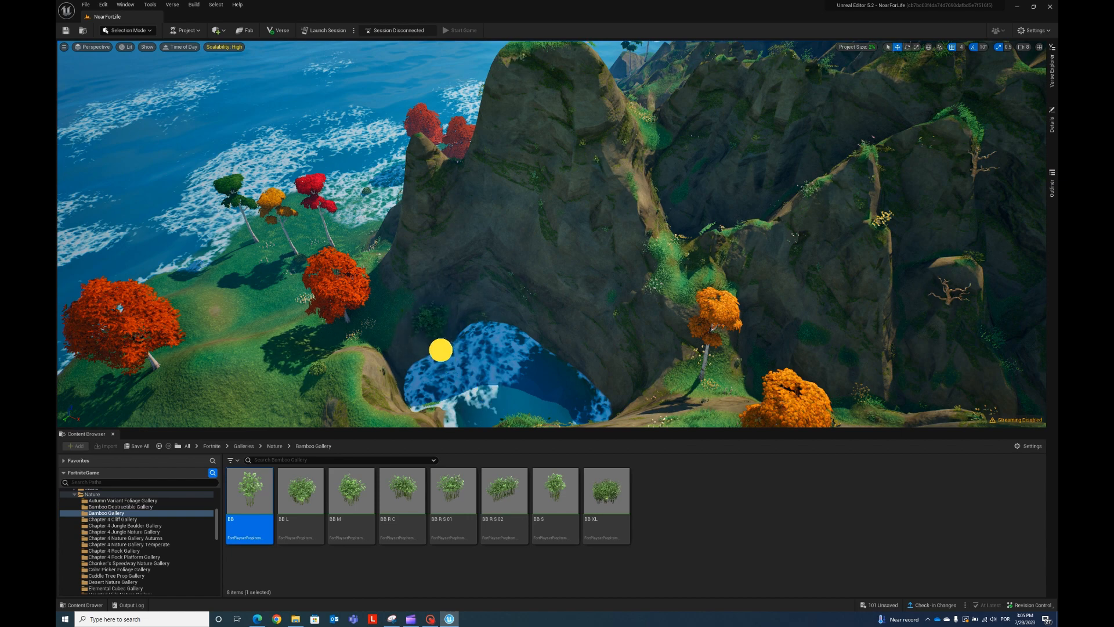
pyautogui.moveTo(441, 349); pyautogui.dragTo(432, 368)
pyautogui.moveTo(433, 368); pyautogui.dragTo(471, 384, button='right')
pyautogui.press('w')
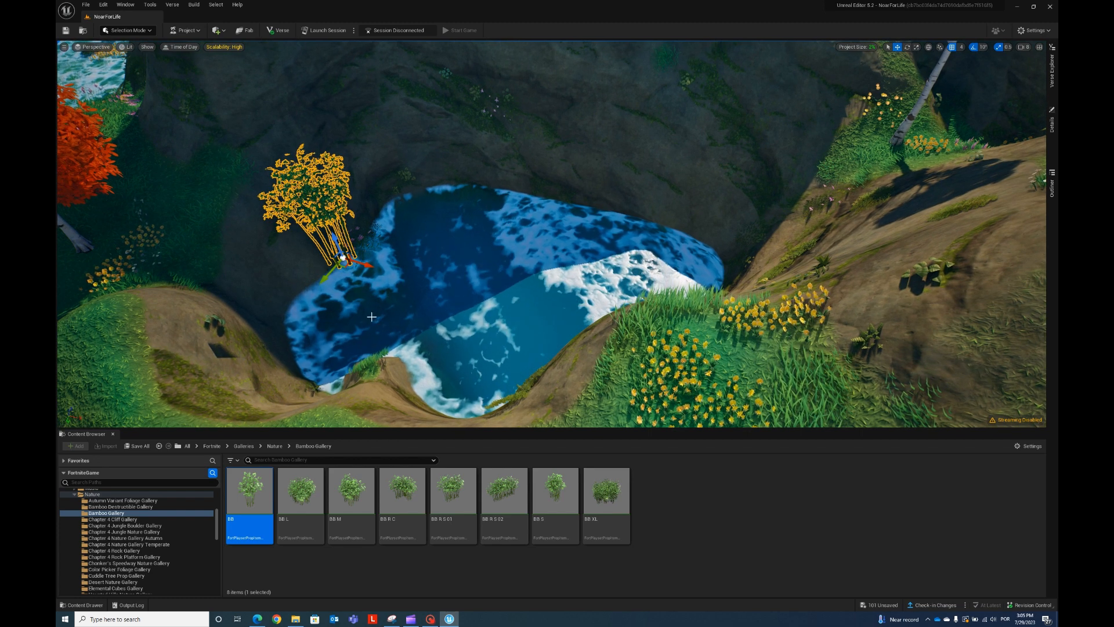
# Step: Place the BB L, BB M and BB R C bamboo clusters along the rock wall behind the cave pool
pyautogui.moveTo(294, 497); pyautogui.dragTo(484, 278)
pyautogui.moveTo(482, 202); pyautogui.dragTo(449, 180)
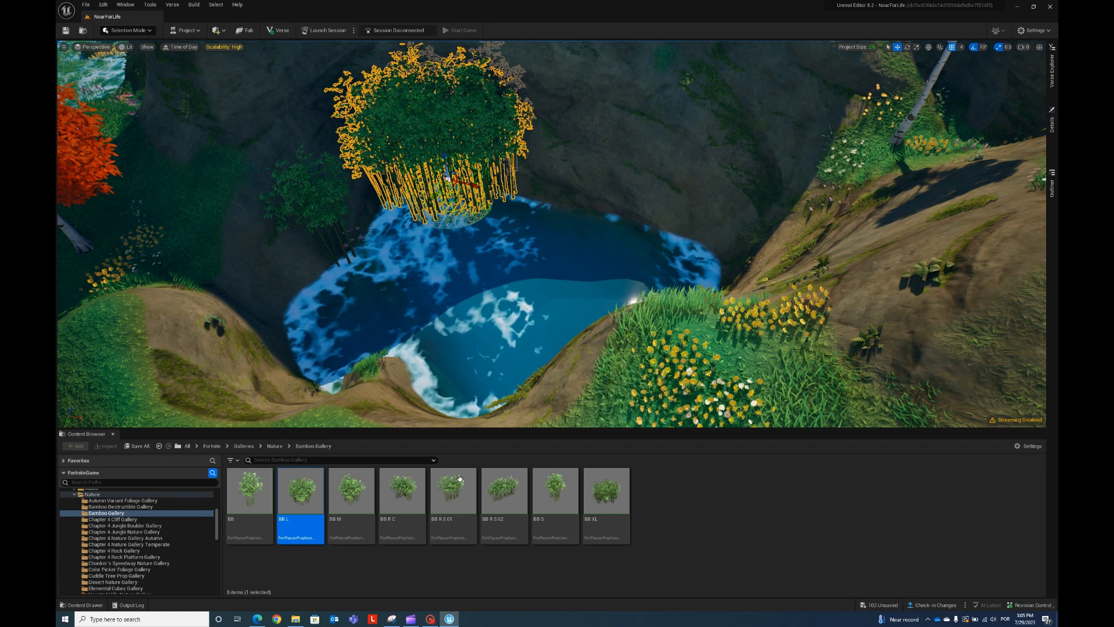
pyautogui.moveTo(351, 490); pyautogui.dragTo(597, 227)
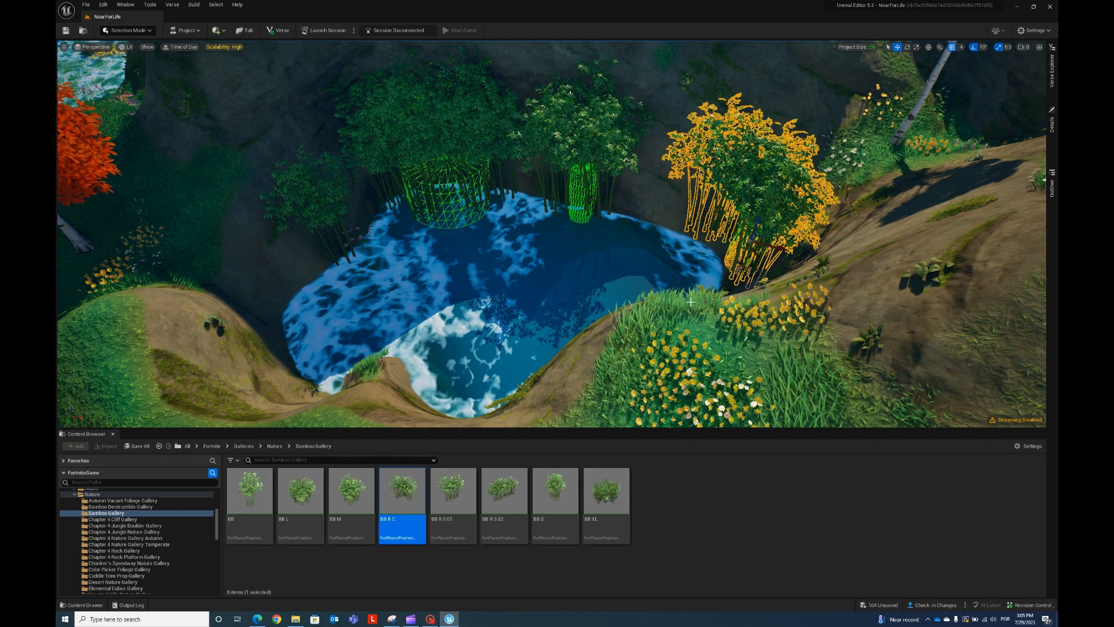
pyautogui.moveTo(550, 278); pyautogui.dragTo(586, 279, button='right')
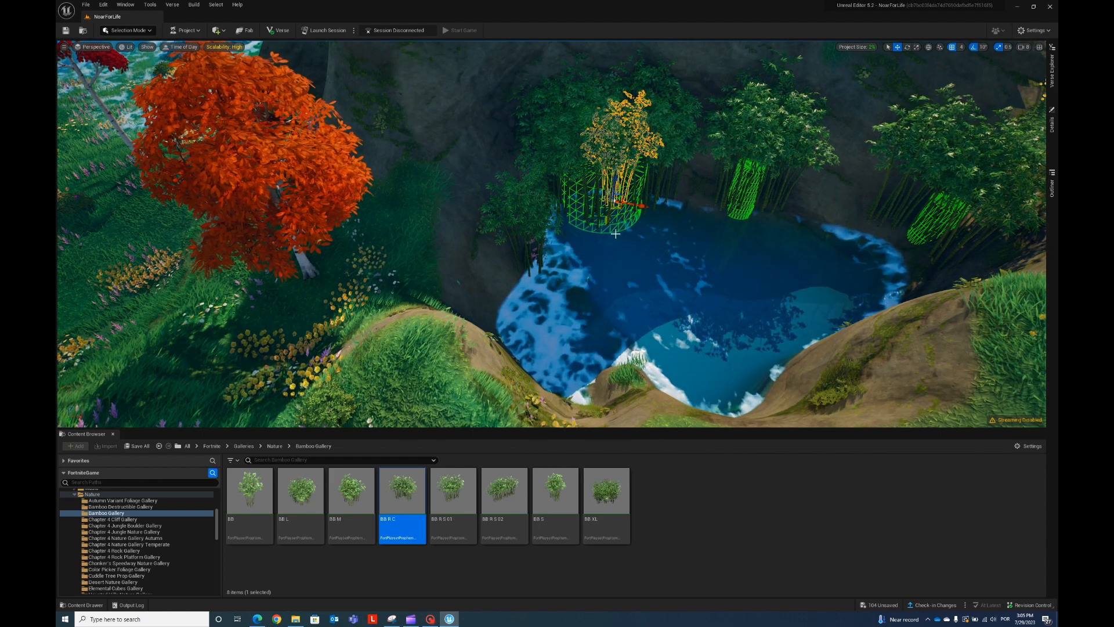
pyautogui.click(627, 264)
# Step: Review the project size statistics for the level and close the report
pyautogui.moveTo(629, 267); pyautogui.dragTo(683, 246, button='right')
pyautogui.press('s')
pyautogui.press('w')
pyautogui.press('s')
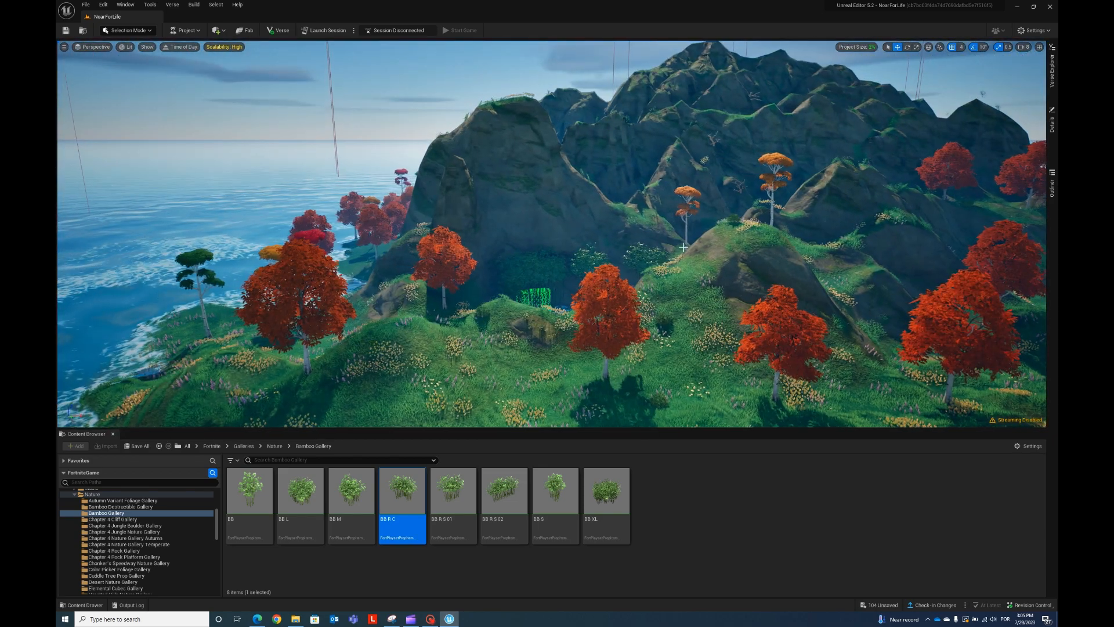
pyautogui.click(859, 48)
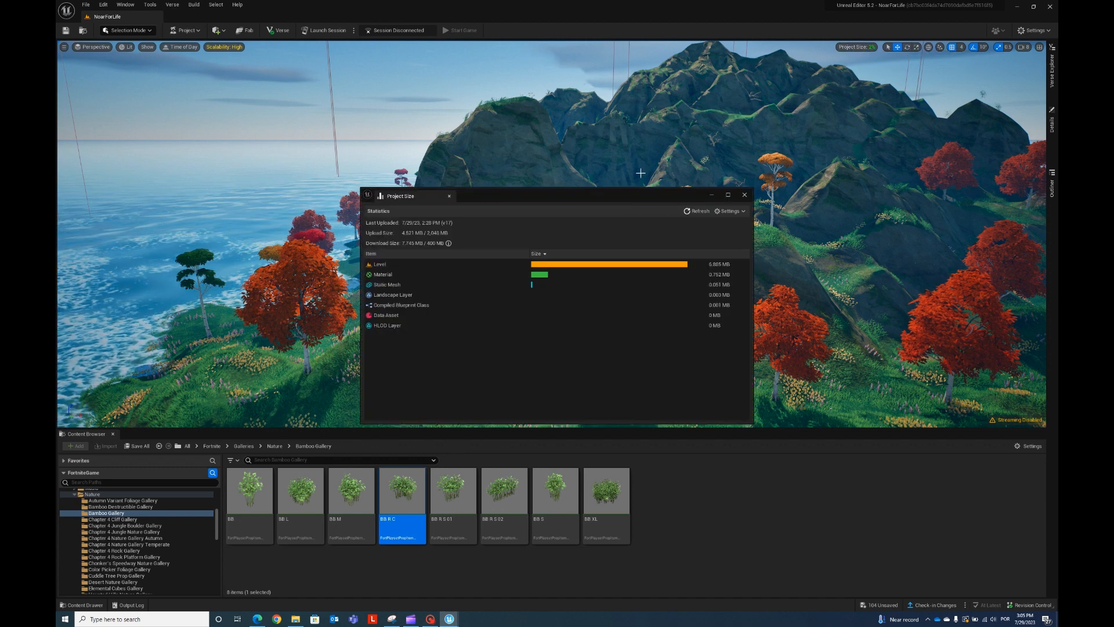
pyautogui.moveTo(618, 201); pyautogui.dragTo(599, 167)
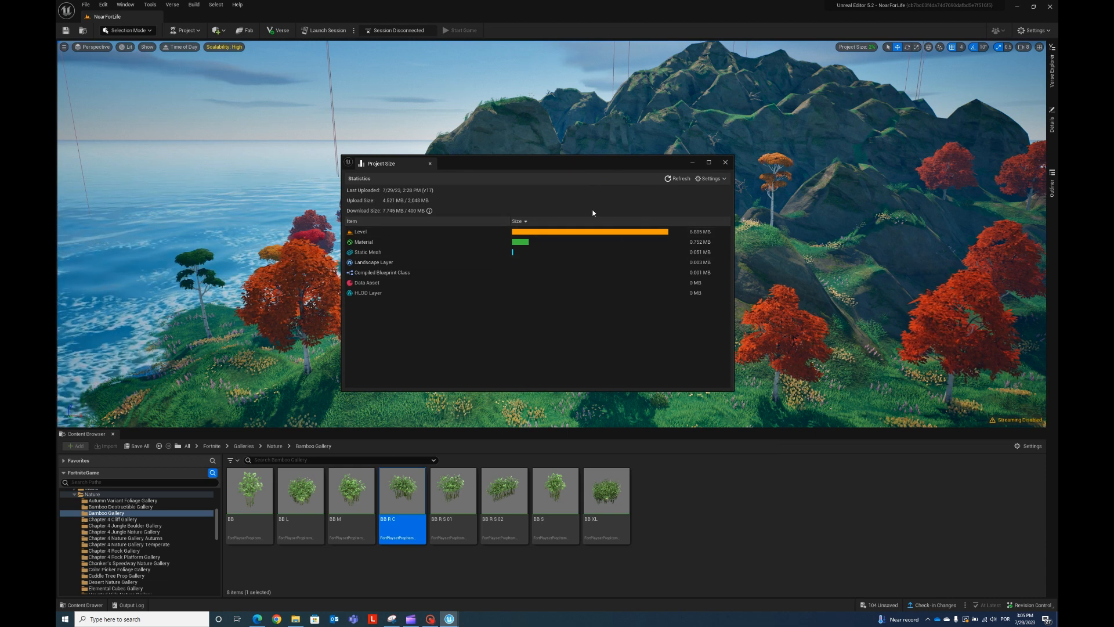
pyautogui.click(725, 163)
# Step: Open the Fortnite Devices folder and browse through its device assets
pyautogui.moveTo(586, 300)
pyautogui.mouseDown(button='right')
pyautogui.moveTo(642, 300)
pyautogui.moveTo(497, 286)
pyautogui.moveTo(500, 299)
pyautogui.moveTo(477, 308)
pyautogui.moveTo(380, 288)
pyautogui.moveTo(222, 289)
pyautogui.moveTo(166, 301)
pyautogui.moveTo(134, 283)
pyautogui.moveTo(120, 303)
pyautogui.moveTo(60, 295)
pyautogui.mouseUp(button='right')
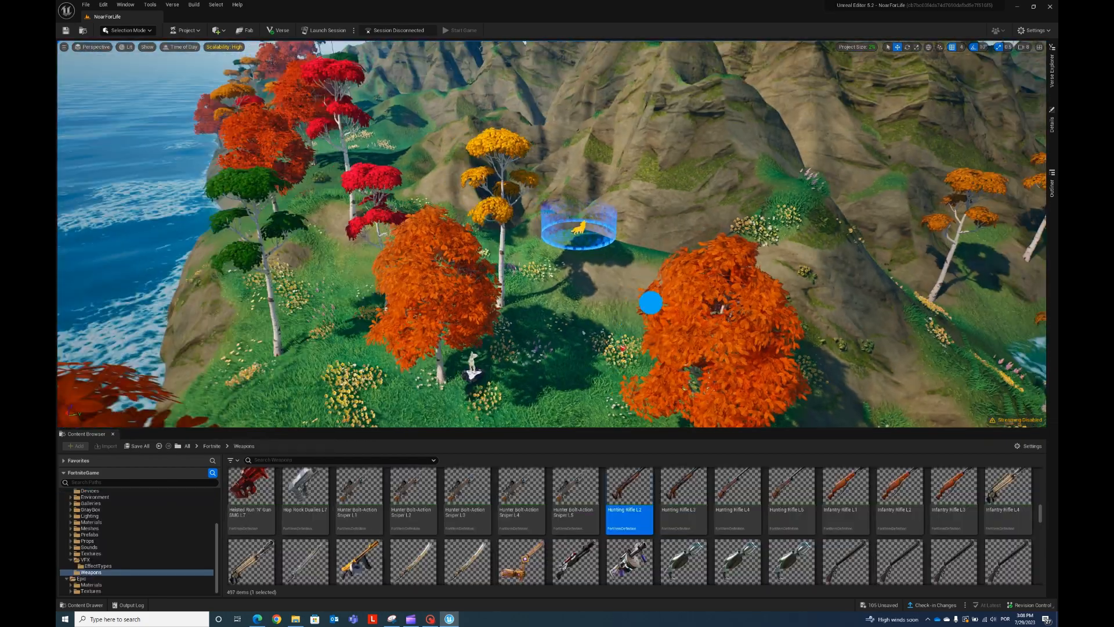
pyautogui.moveTo(650, 302)
pyautogui.mouseDown(button='right')
pyautogui.moveTo(627, 323)
pyautogui.moveTo(647, 361)
pyautogui.moveTo(633, 369)
pyautogui.mouseUp(button='right')
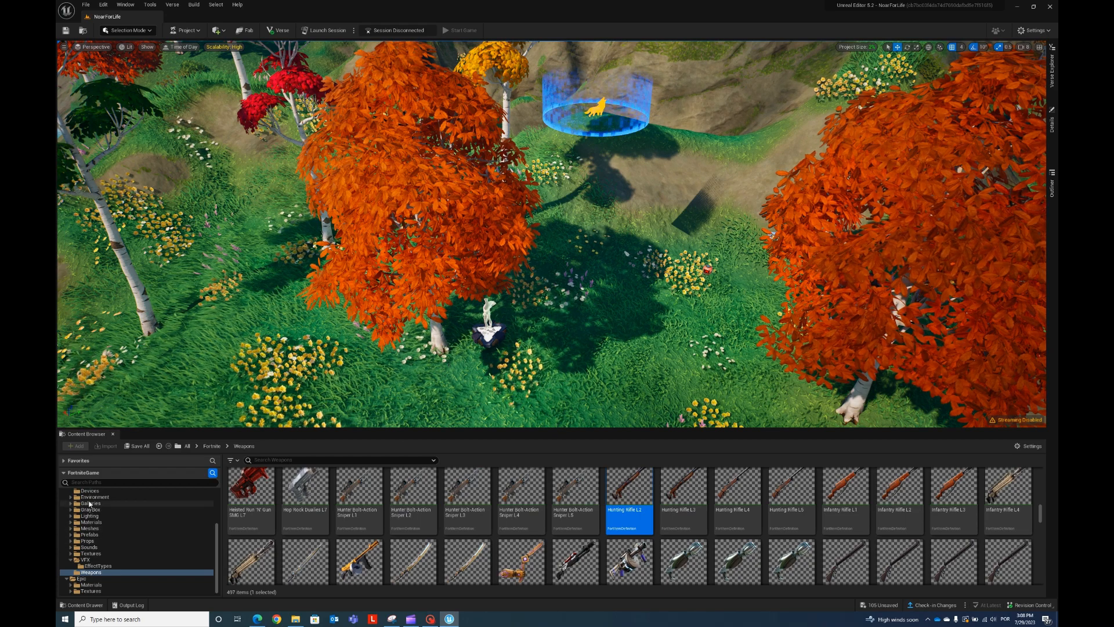
pyautogui.click(89, 491)
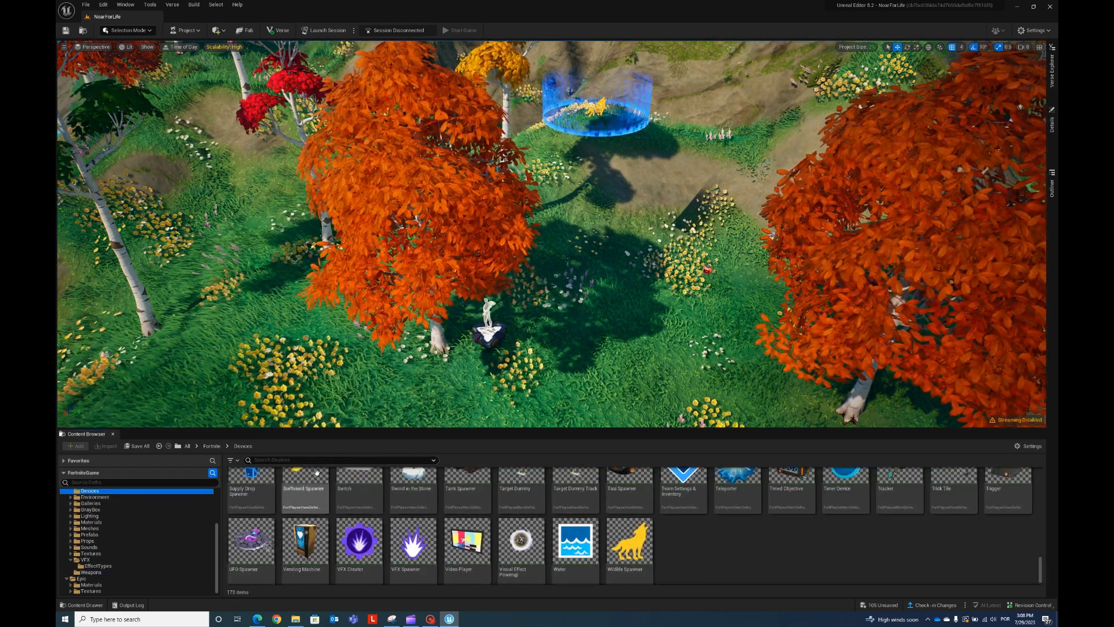
pyautogui.scroll(5, 348, 510)
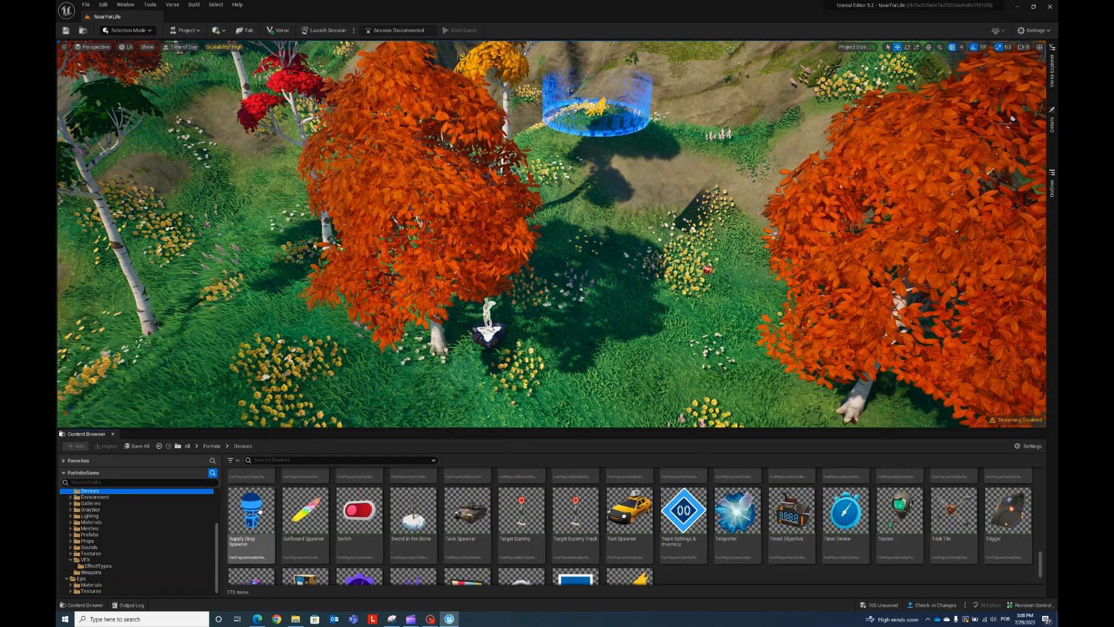
pyautogui.scroll(2, 352, 475)
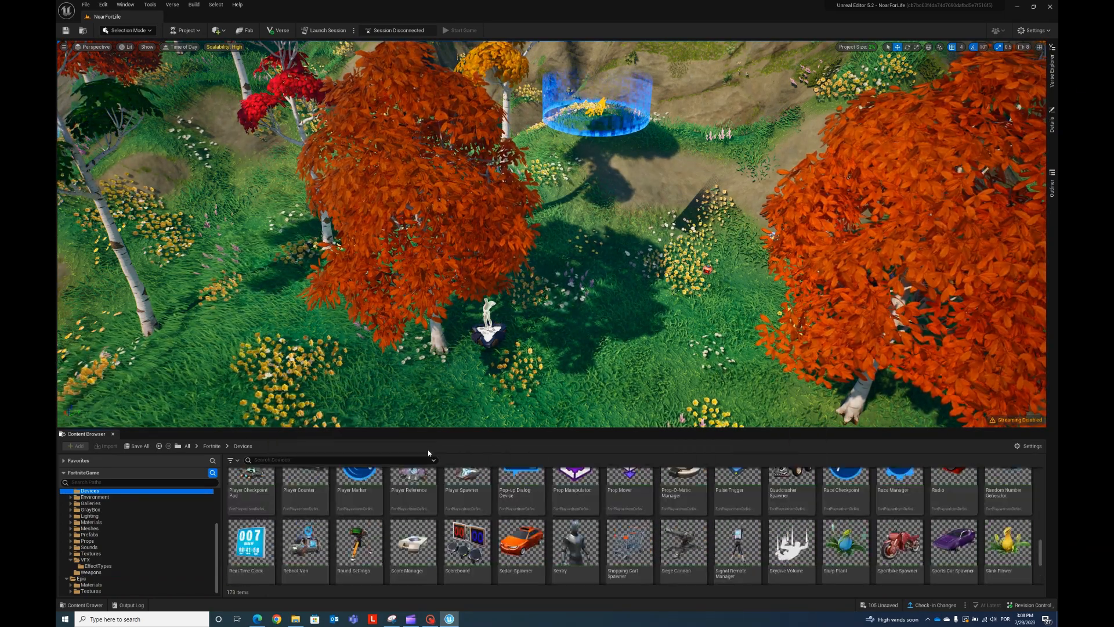
pyautogui.scroll(5, 352, 475)
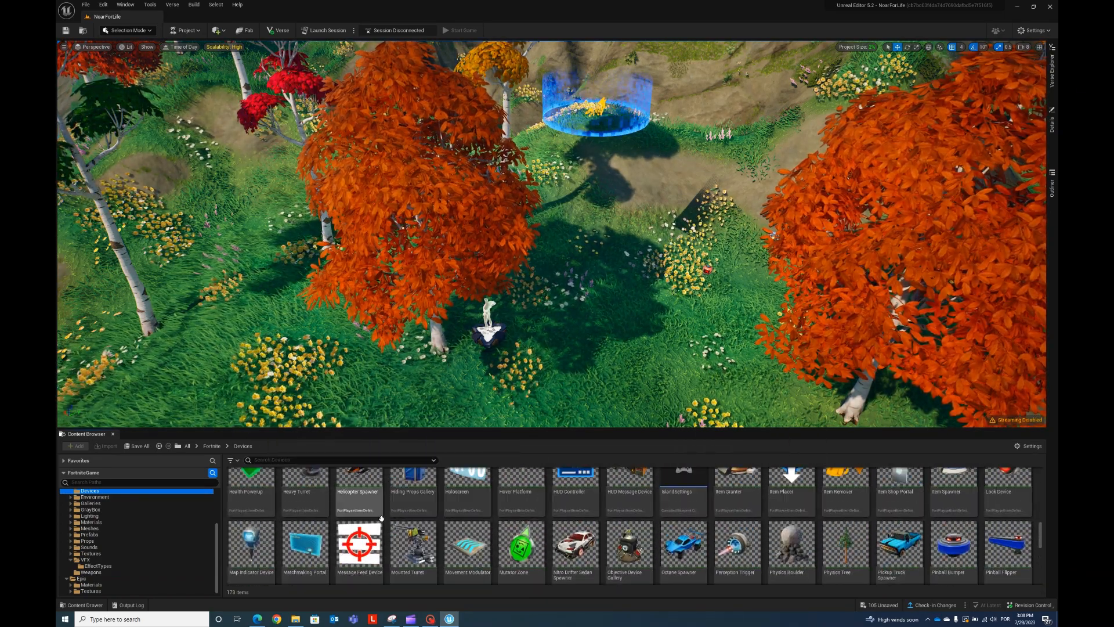
pyautogui.scroll(3, 498, 518)
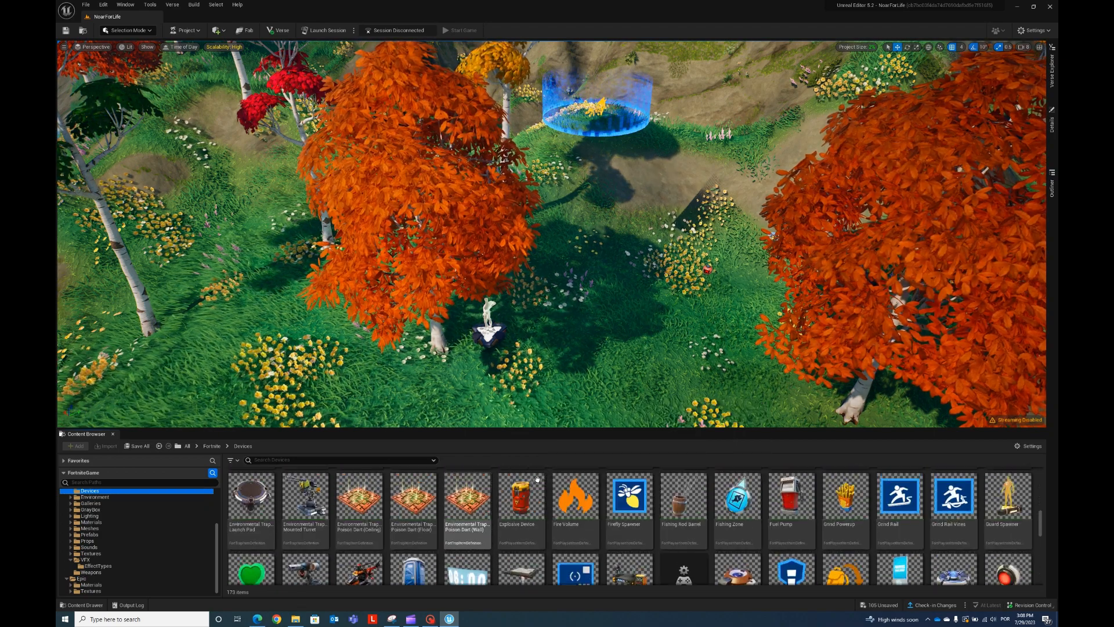
# Step: Search the devices for "spa" and place a Capture Item Spawner on the grass beside the player spawn pad
pyautogui.write('spa')
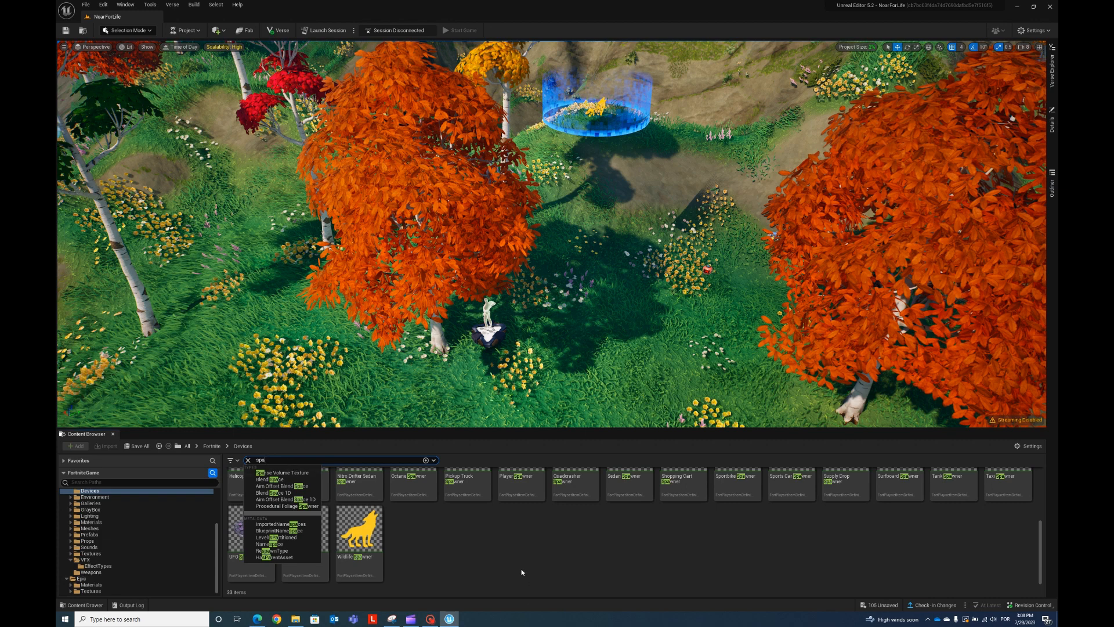
pyautogui.click(517, 570)
pyautogui.scroll(1, 490, 570)
pyautogui.scroll(-1, 431, 563)
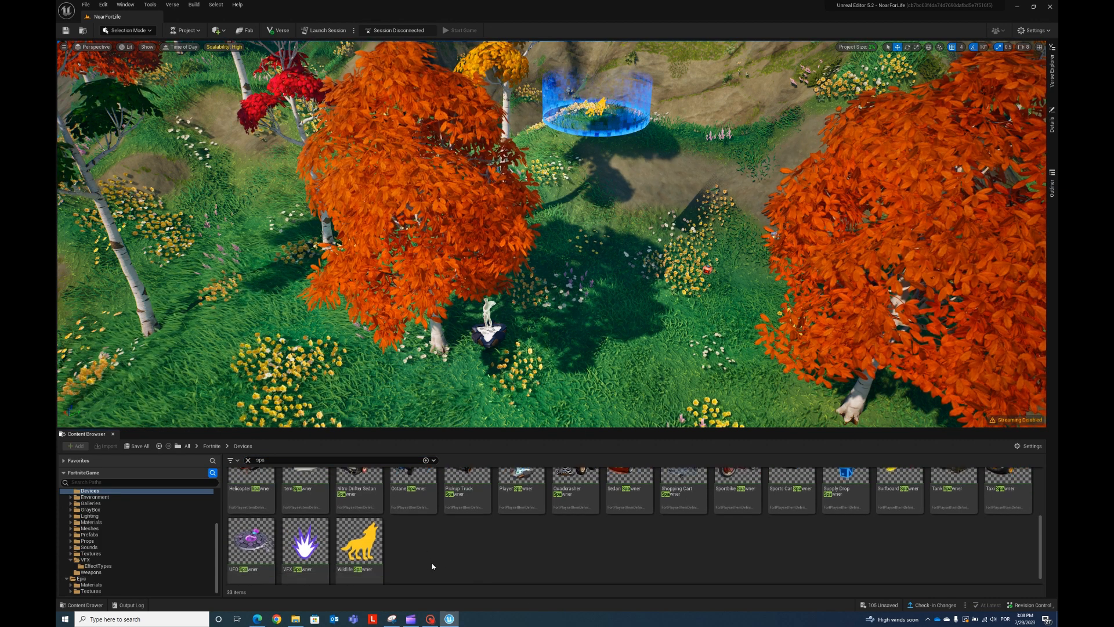
pyautogui.scroll(2, 446, 564)
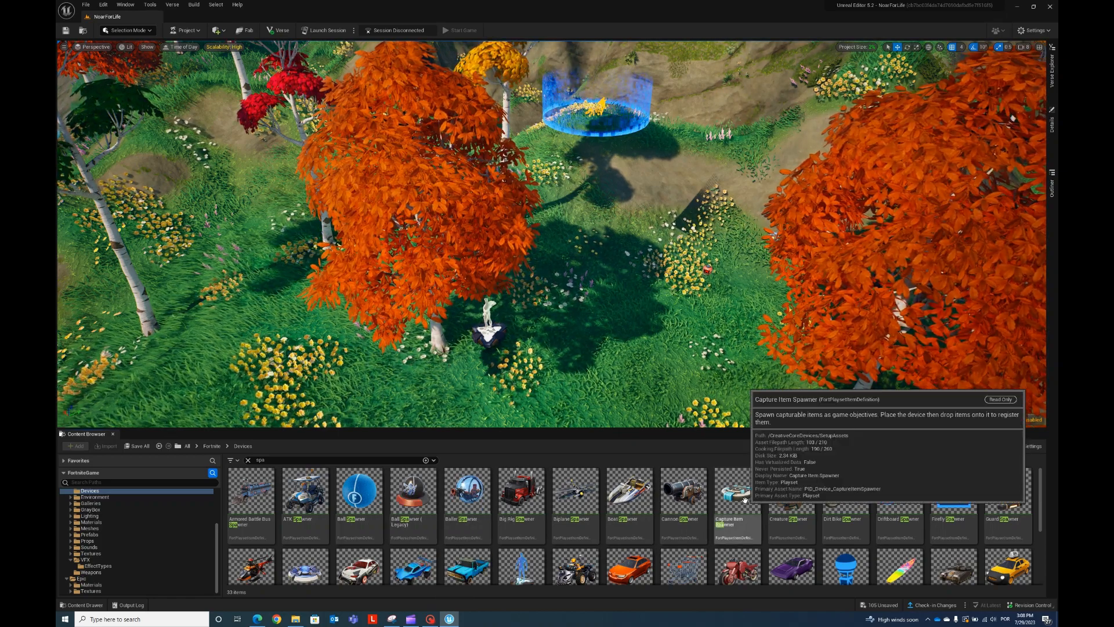
pyautogui.moveTo(745, 500); pyautogui.dragTo(582, 324)
pyautogui.moveTo(610, 355)
pyautogui.mouseDown(button='right')
pyautogui.moveTo(614, 368)
pyautogui.moveTo(614, 352)
pyautogui.mouseUp(button='right')
pyautogui.press('w')
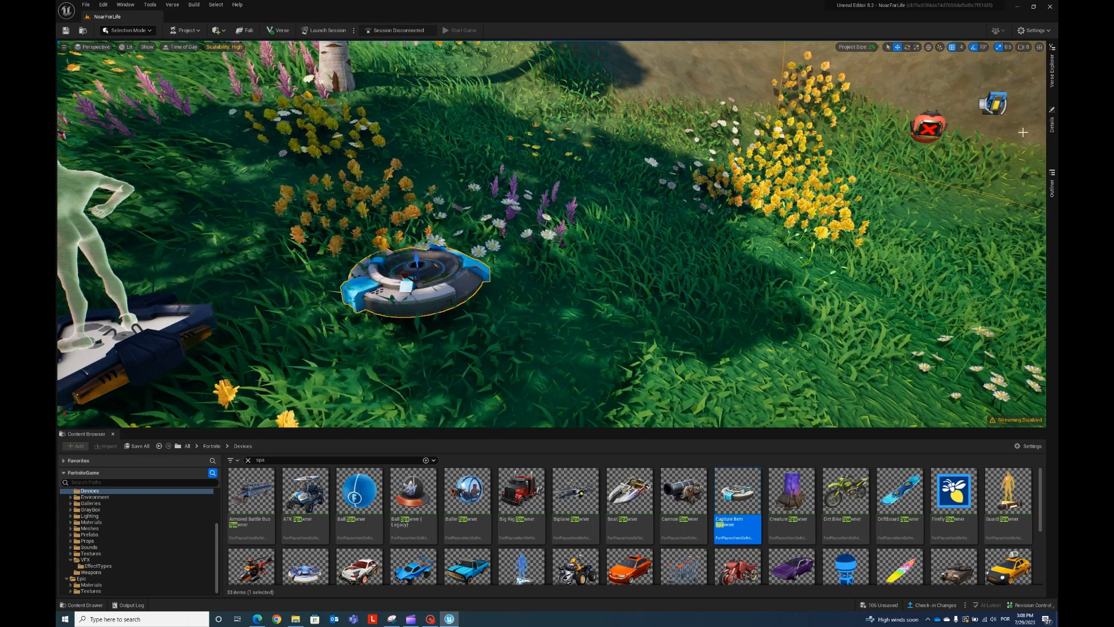
# Step: Assign the Player 1 Spawn Pad to the Capture Item Spawner's Enable function and review its event choices
pyautogui.click(1050, 130)
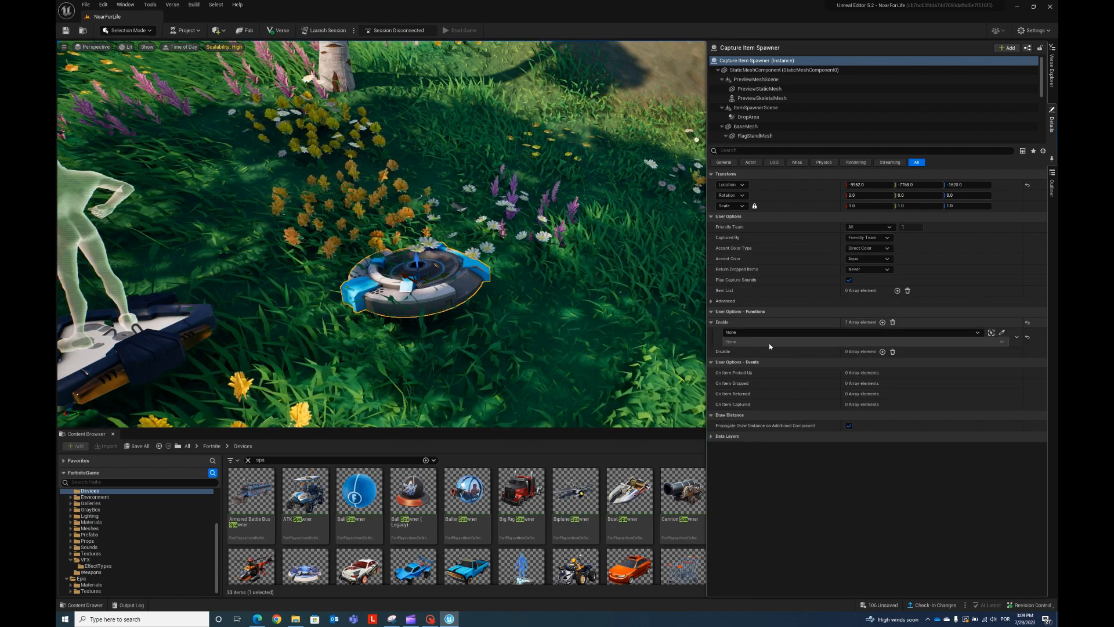
pyautogui.click(807, 292)
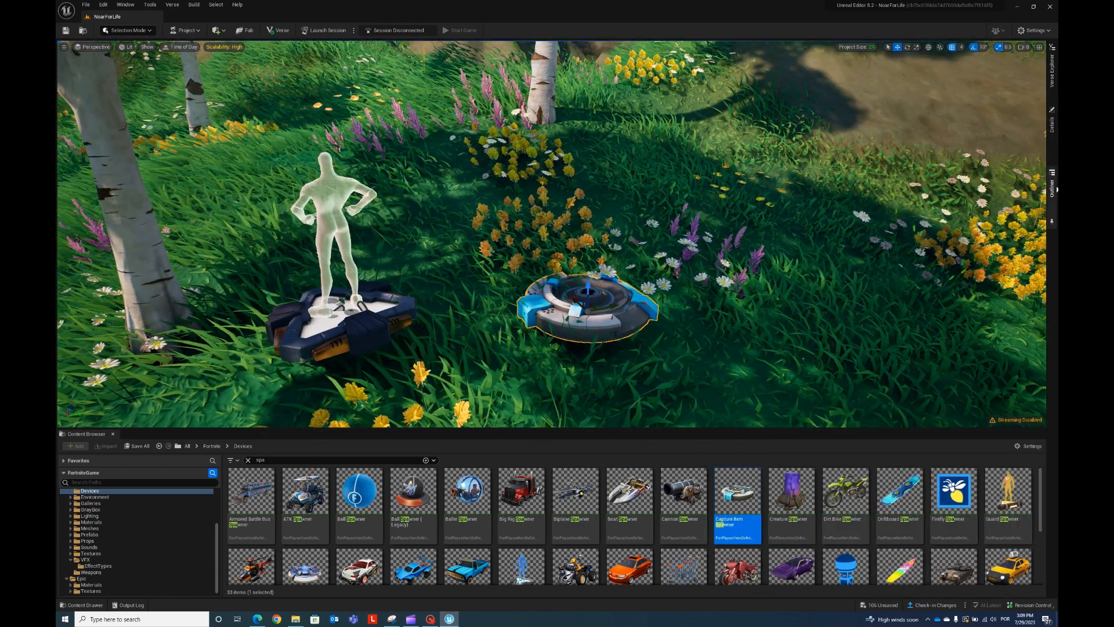
pyautogui.click(1052, 185)
pyautogui.click(1051, 122)
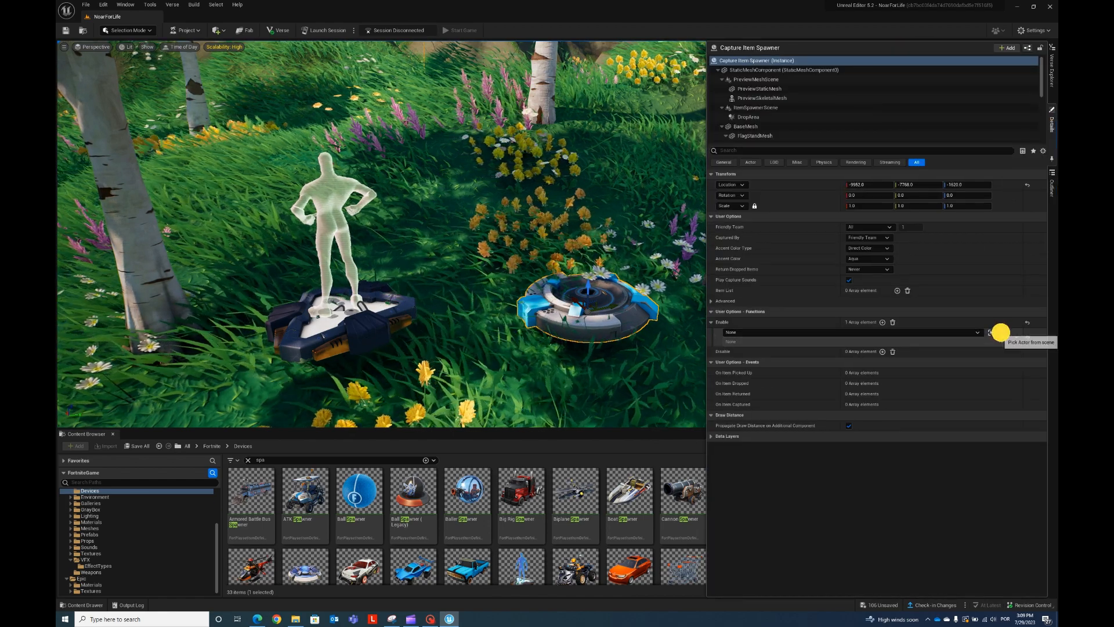
pyautogui.click(1001, 332)
pyautogui.click(368, 329)
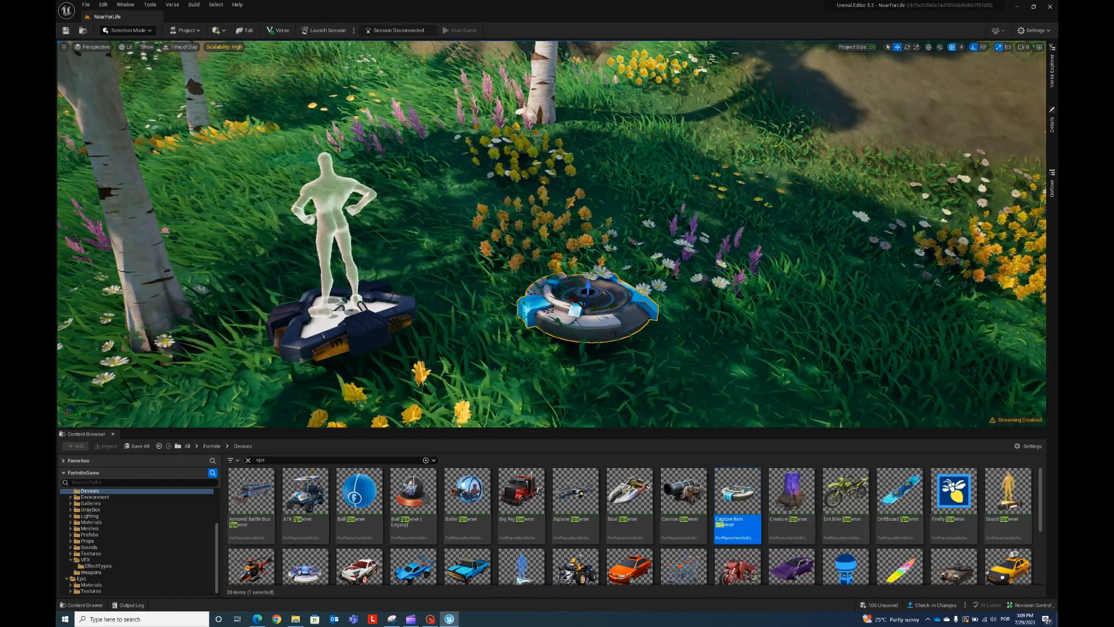
pyautogui.click(1049, 191)
pyautogui.click(1051, 144)
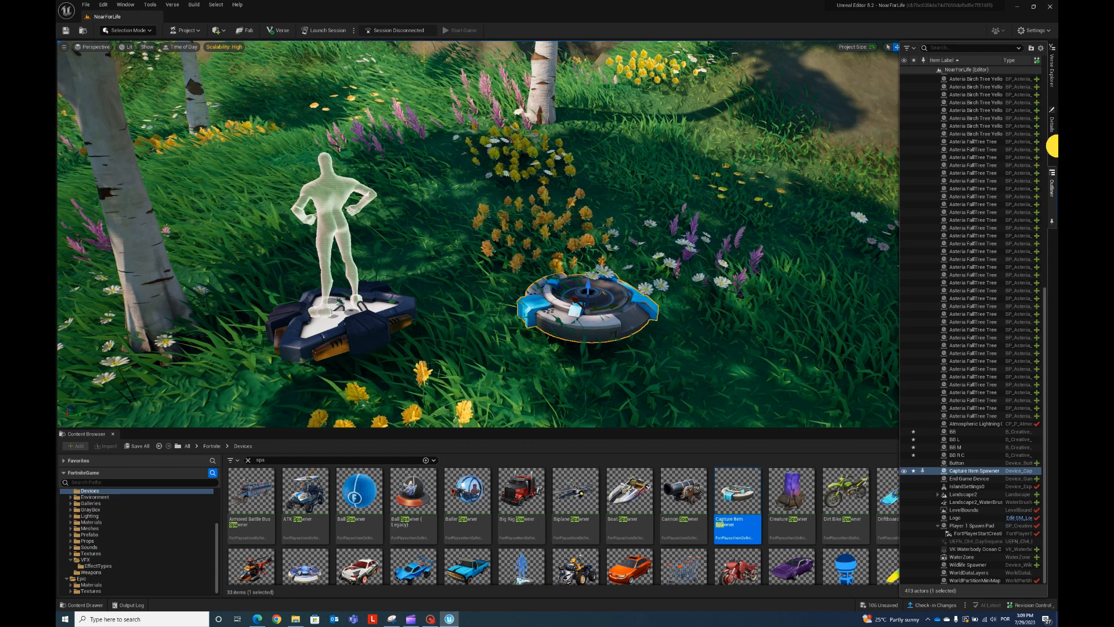
pyautogui.click(792, 341)
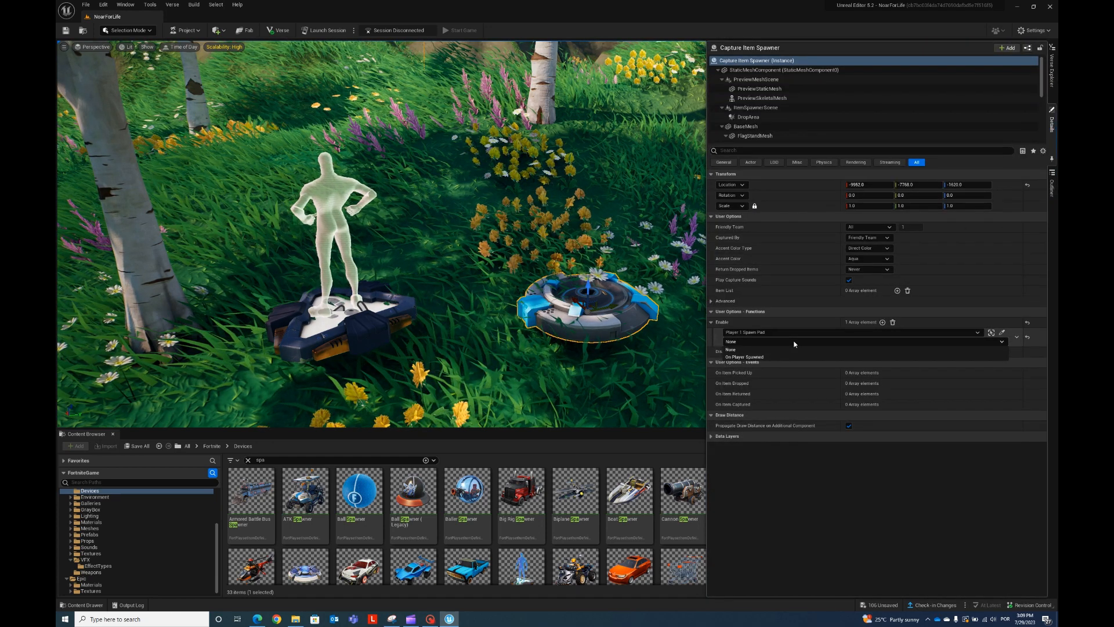
pyautogui.click(792, 342)
pyautogui.click(711, 322)
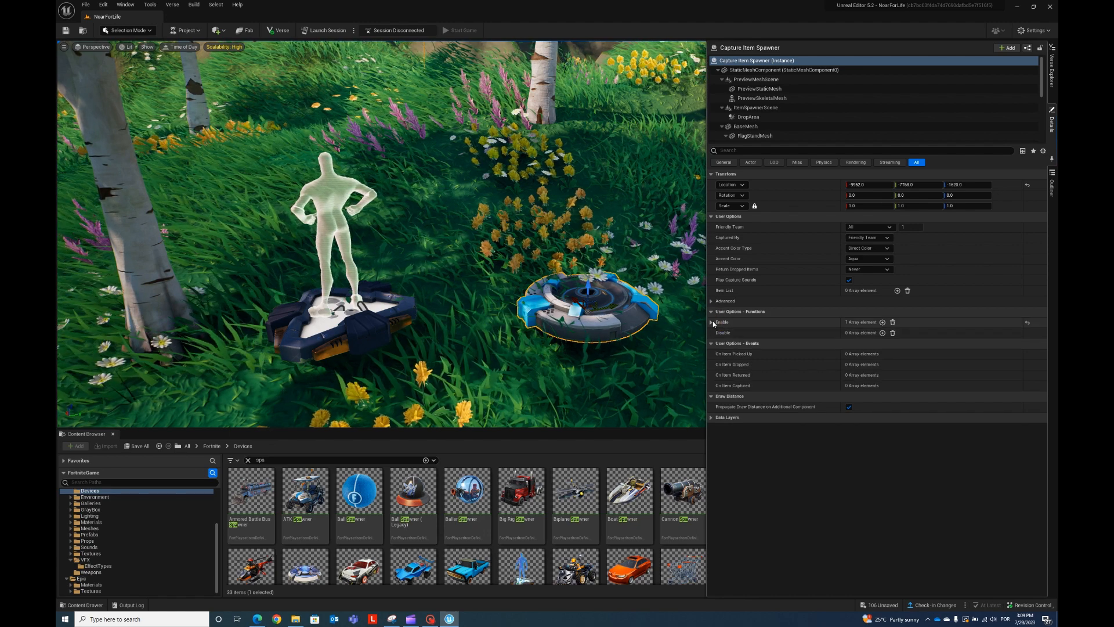
# Step: Add an entry to the Capture Item Spawner's Item List and set its item definition to an Assault Rifle
pyautogui.click(897, 290)
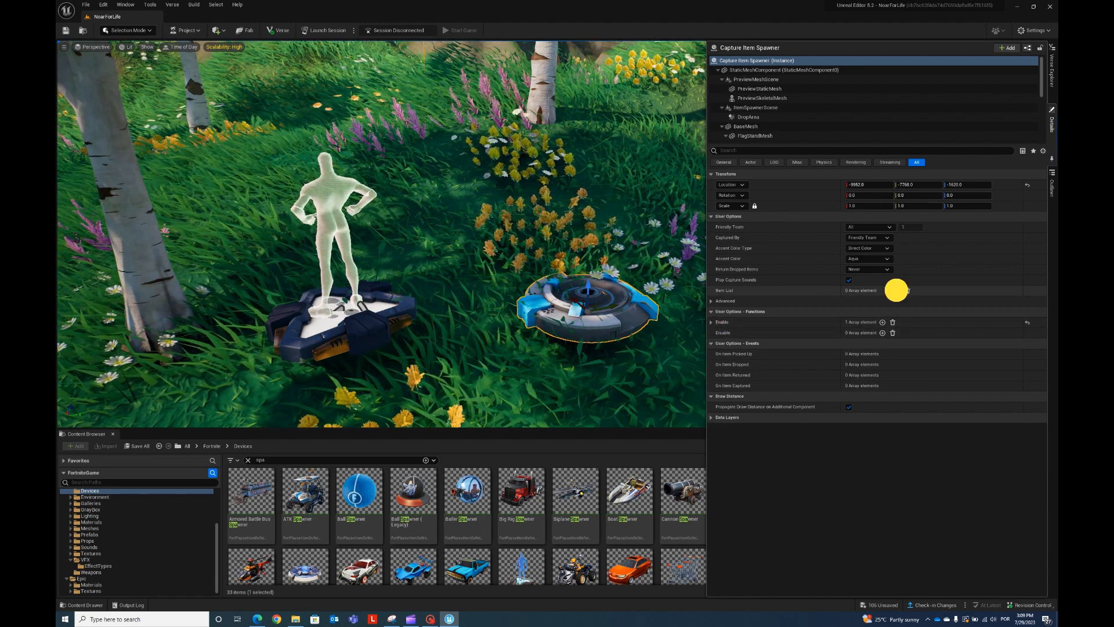
pyautogui.click(718, 301)
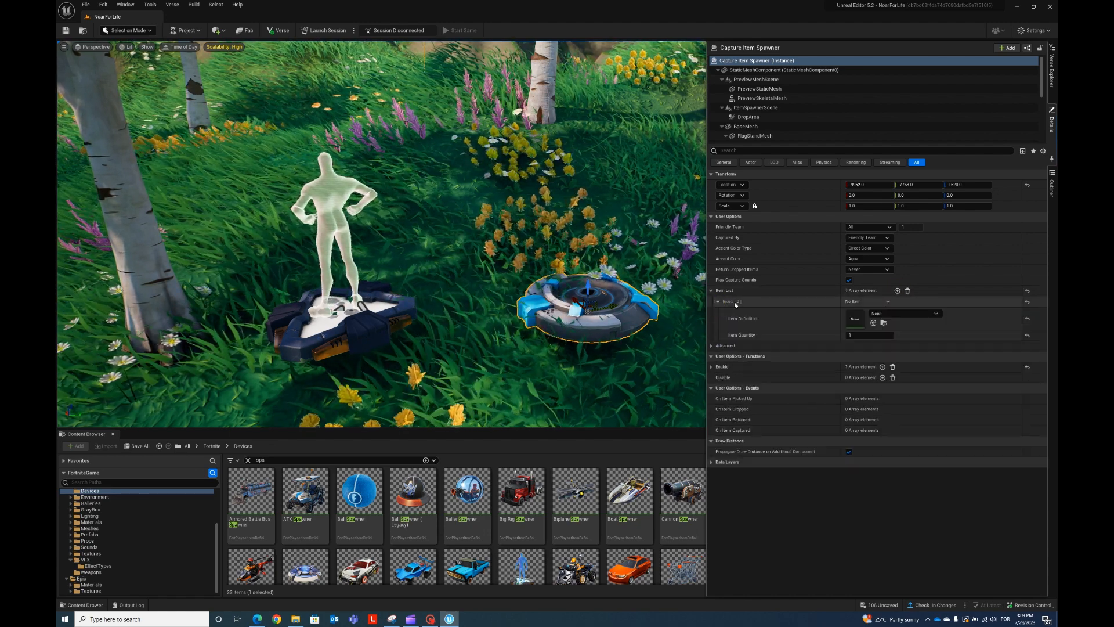
pyautogui.click(908, 314)
pyautogui.scroll(-5, 962, 452)
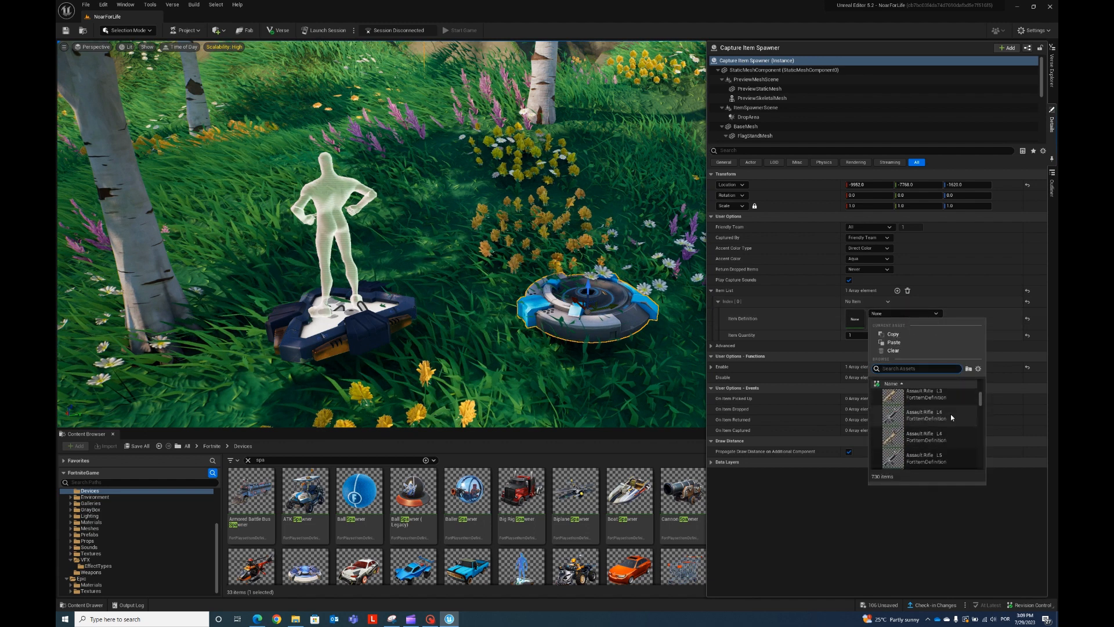
pyautogui.scroll(-3, 950, 416)
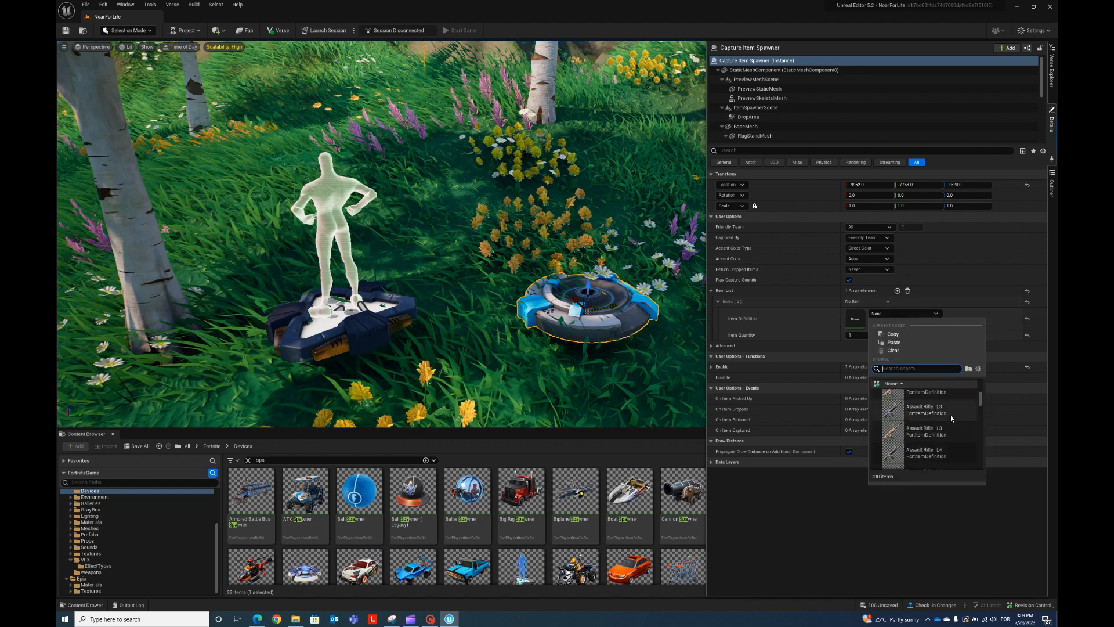
pyautogui.click(946, 446)
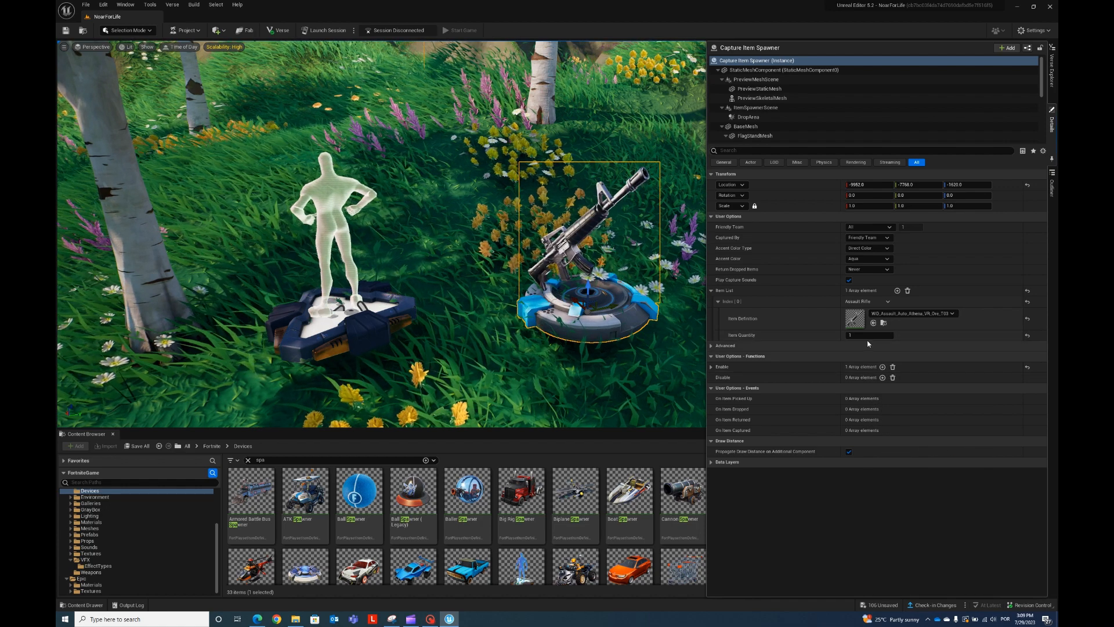
pyautogui.click(710, 290)
# Step: Search the devices for "wild" and select the Wildlife Spawner placed at the foot of the cliff
pyautogui.moveTo(609, 331); pyautogui.dragTo(626, 287, button='right')
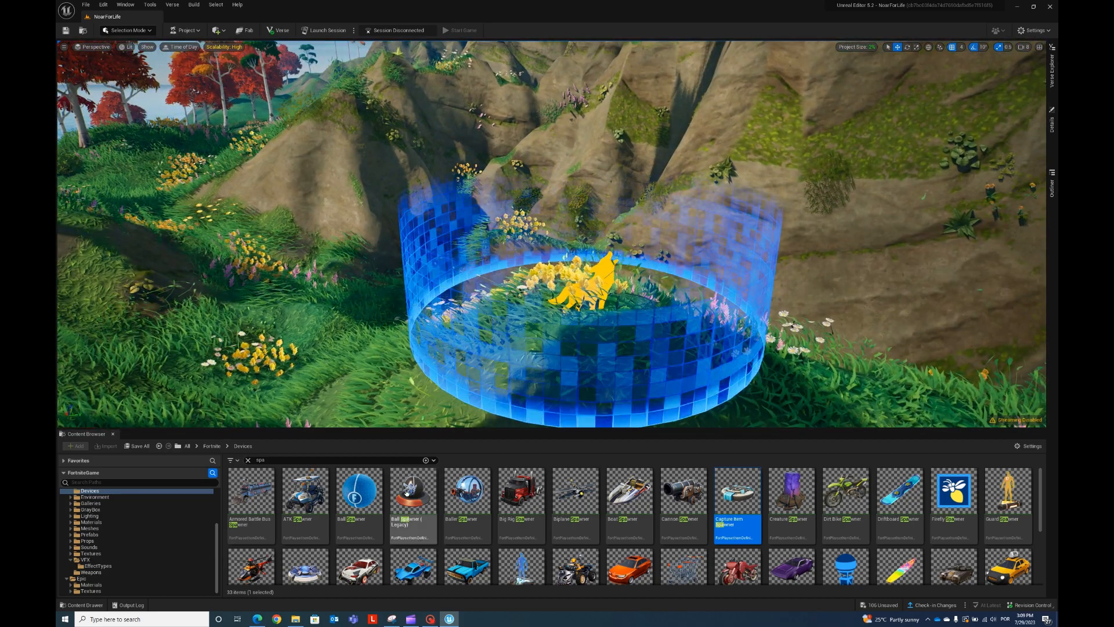
pyautogui.moveTo(271, 460); pyautogui.dragTo(225, 455)
pyautogui.write('wild')
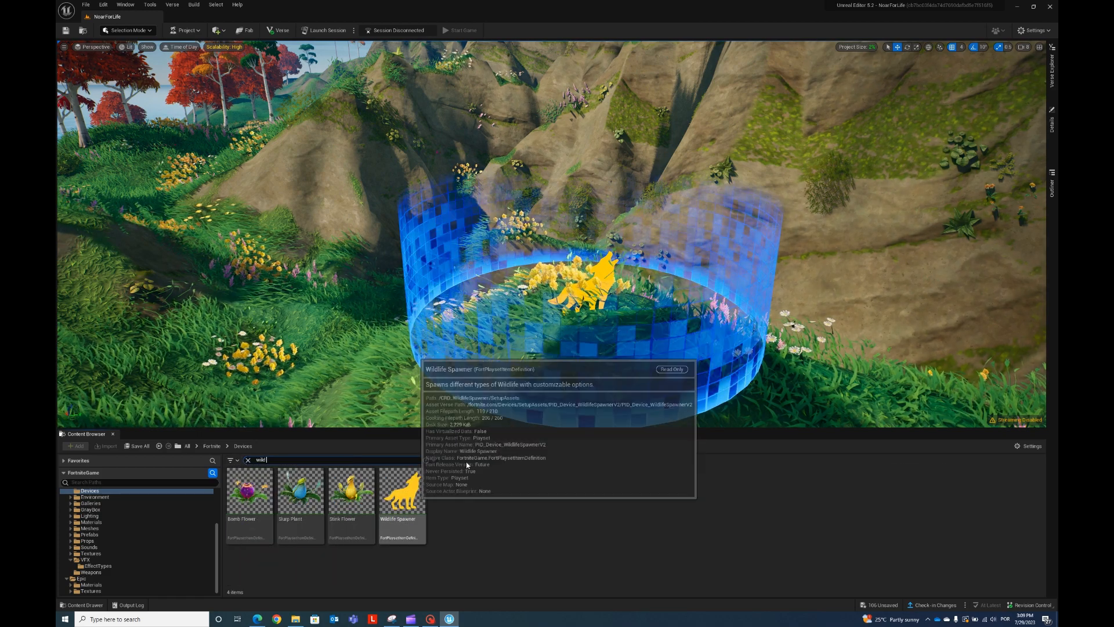
pyautogui.moveTo(553, 332); pyautogui.dragTo(564, 337, button='right')
pyautogui.click(560, 301)
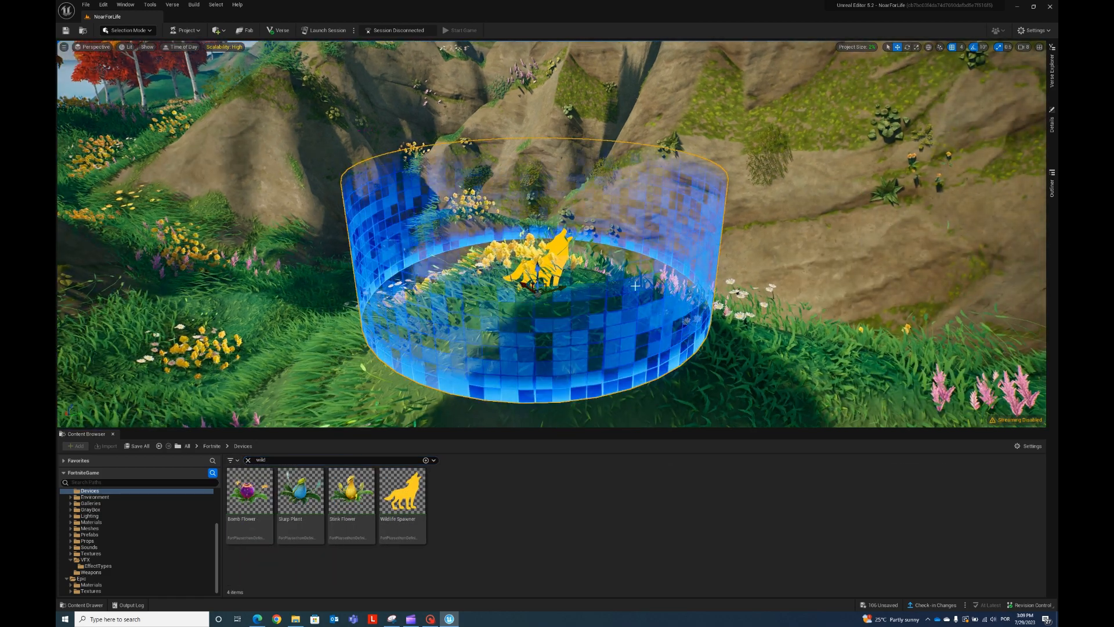
# Step: Review the Wildlife Spawner's user options, functions and events in its details
pyautogui.click(1051, 184)
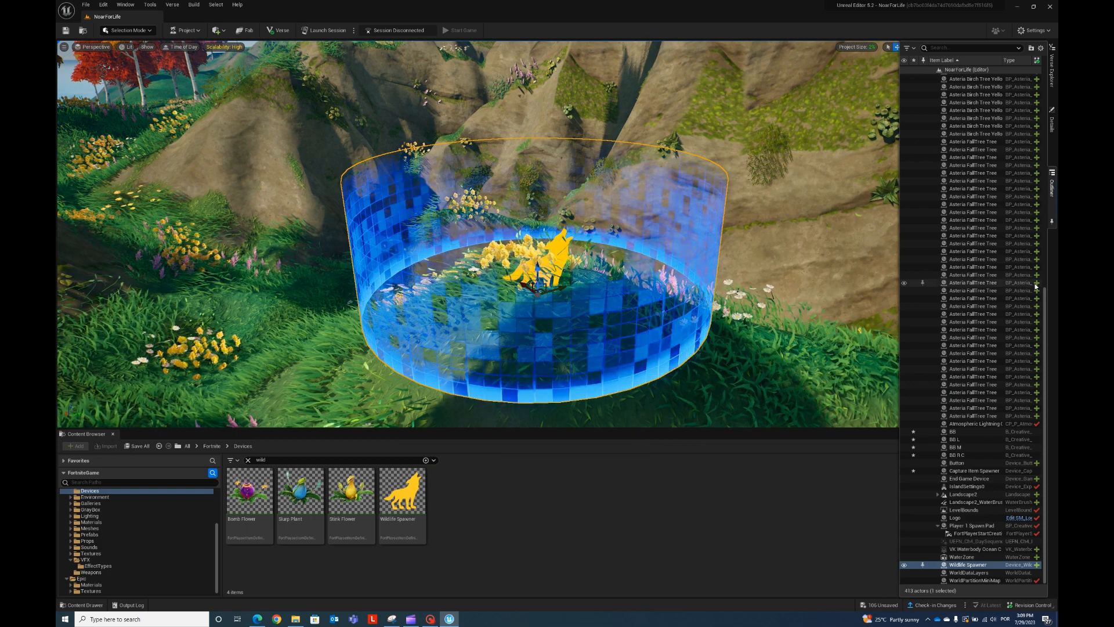
pyautogui.click(1052, 125)
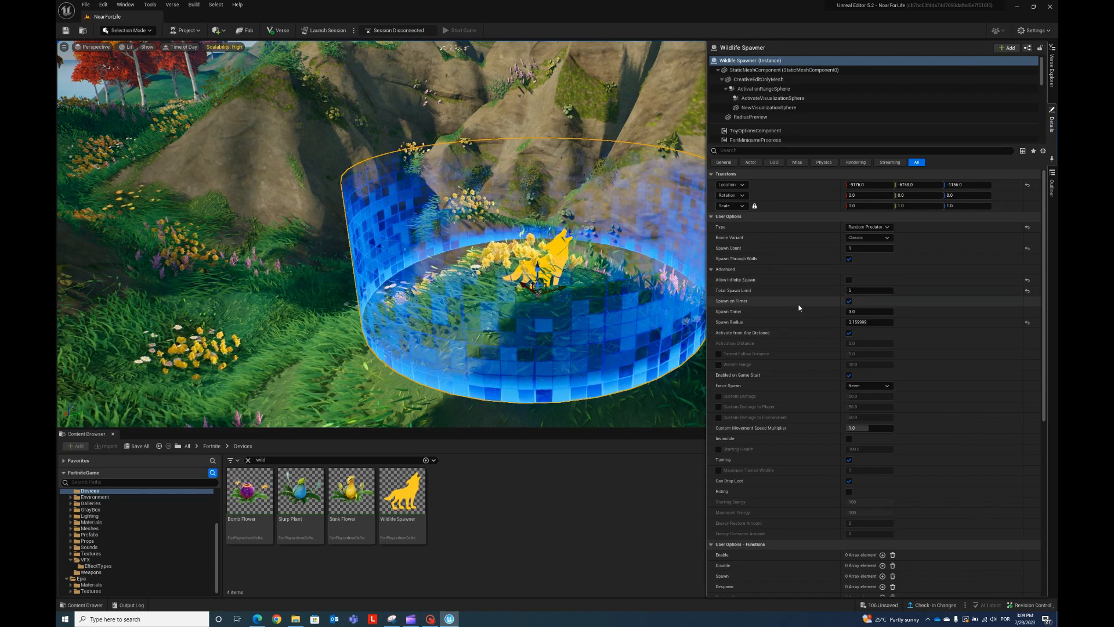
pyautogui.scroll(-3, 803, 314)
pyautogui.scroll(-5, 806, 316)
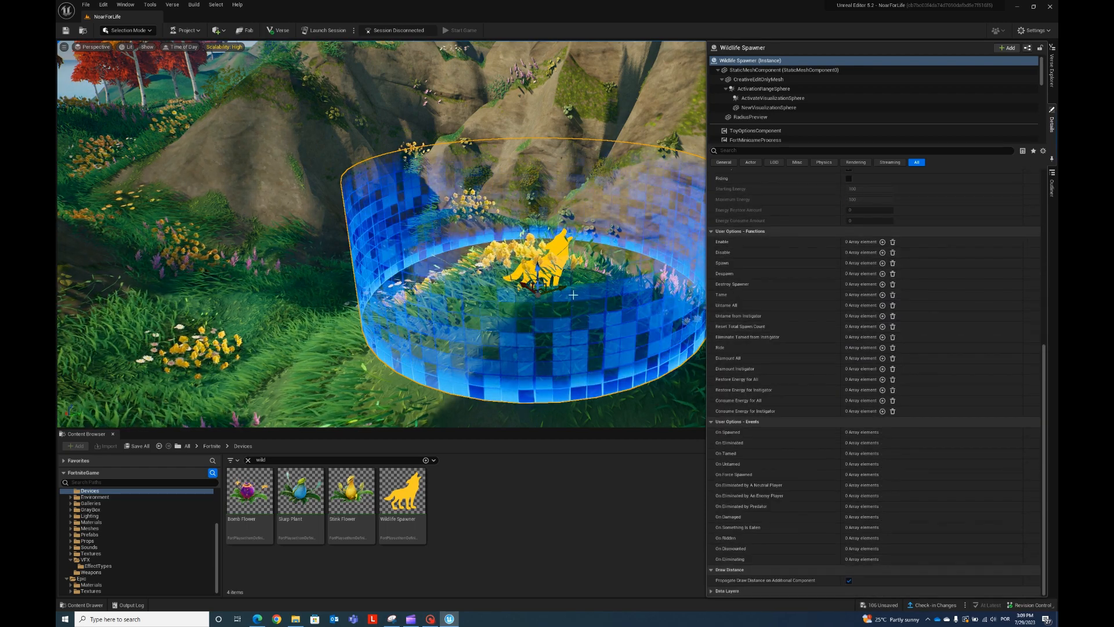
# Step: Select the End Game Device beside the yellow flowers and examine its winning team, callouts and Activate function
pyautogui.click(582, 294)
pyautogui.press('s')
pyautogui.moveTo(582, 294)
pyautogui.mouseDown(button='right')
pyautogui.moveTo(604, 308)
pyautogui.moveTo(615, 262)
pyautogui.moveTo(617, 308)
pyautogui.mouseUp(button='right')
pyautogui.press('w')
pyautogui.press('s')
pyautogui.press('w')
pyautogui.click(607, 113)
pyautogui.moveTo(580, 262); pyautogui.dragTo(579, 263, button='right')
pyautogui.press('s')
pyautogui.press('w')
pyautogui.click(480, 254)
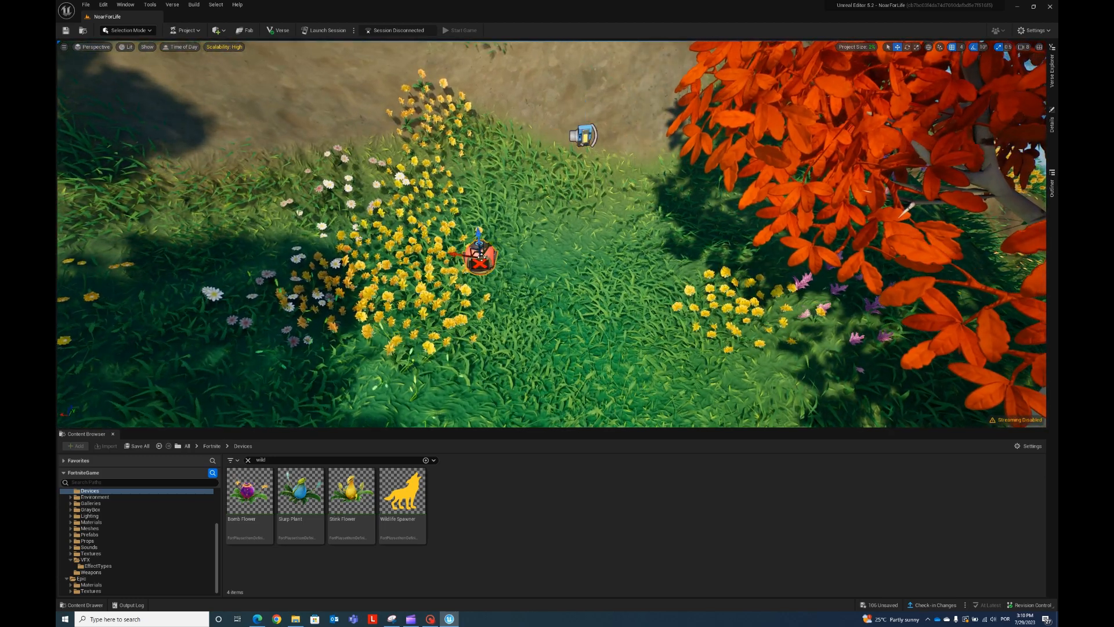
pyautogui.click(1051, 123)
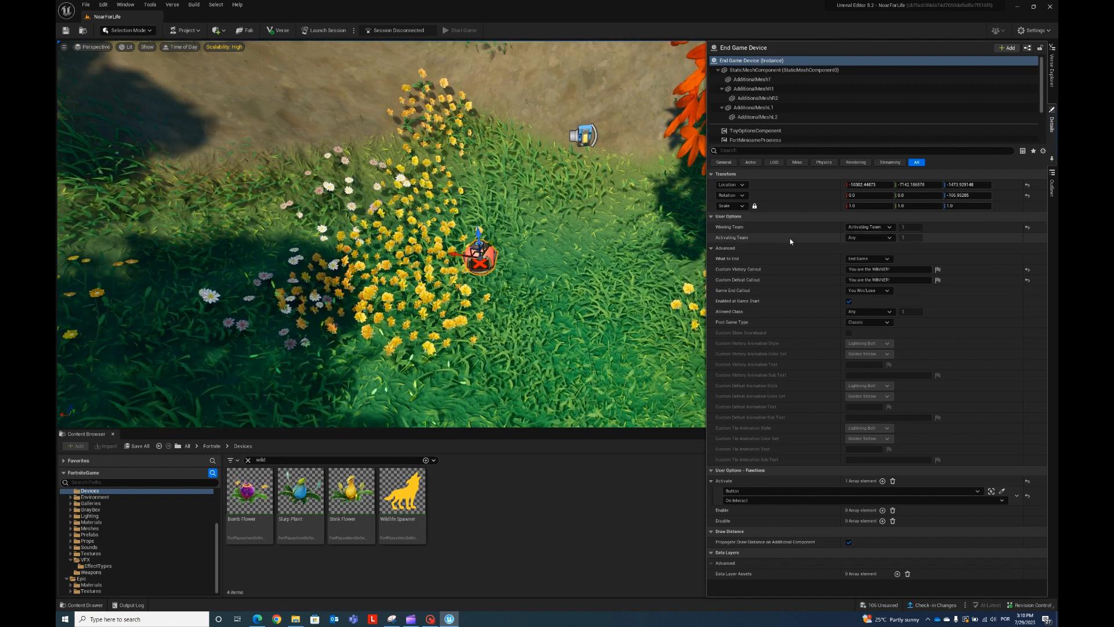
# Step: Launch a session of the island and save all the selected unsaved content
pyautogui.moveTo(650, 290); pyautogui.dragTo(825, 256, button='right')
pyautogui.press('s')
pyautogui.press('w')
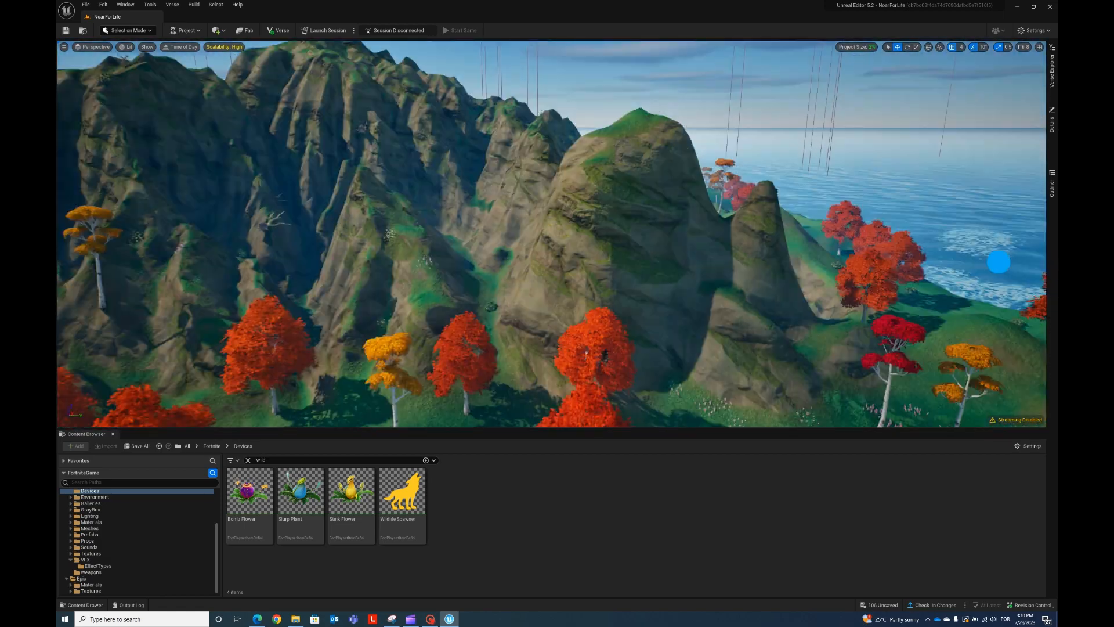
pyautogui.moveTo(997, 262); pyautogui.dragTo(995, 288, button='right')
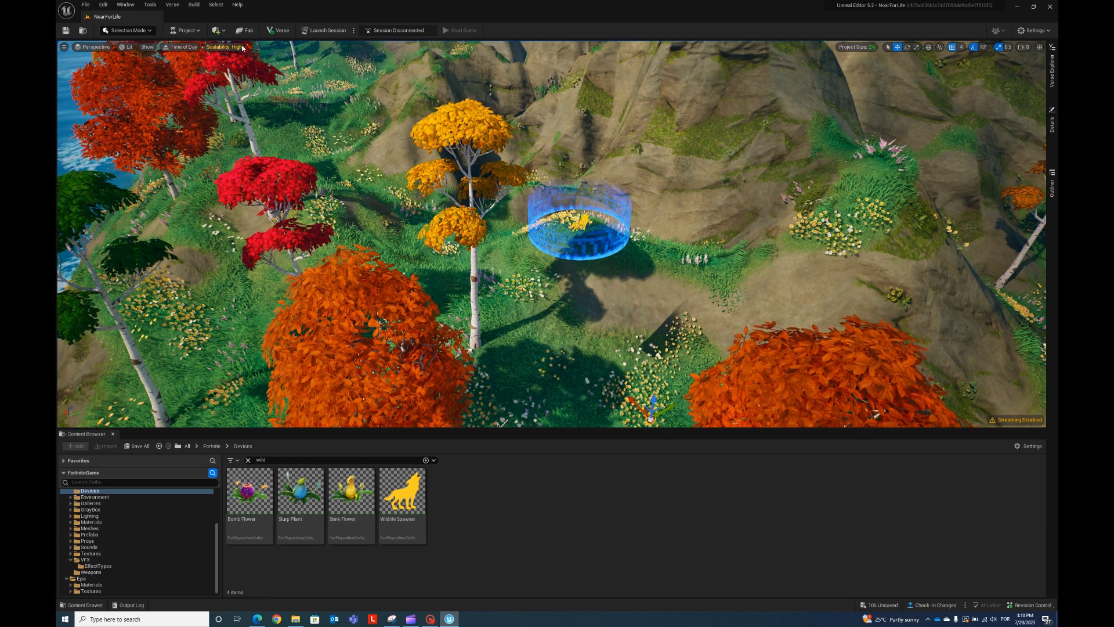
pyautogui.click(326, 30)
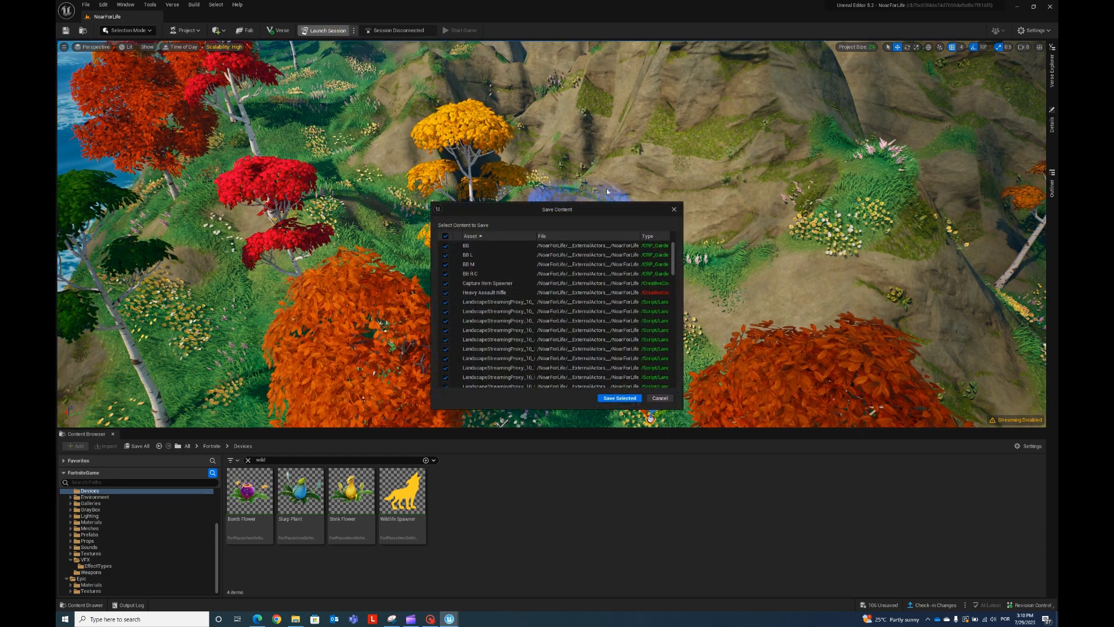
pyautogui.click(620, 398)
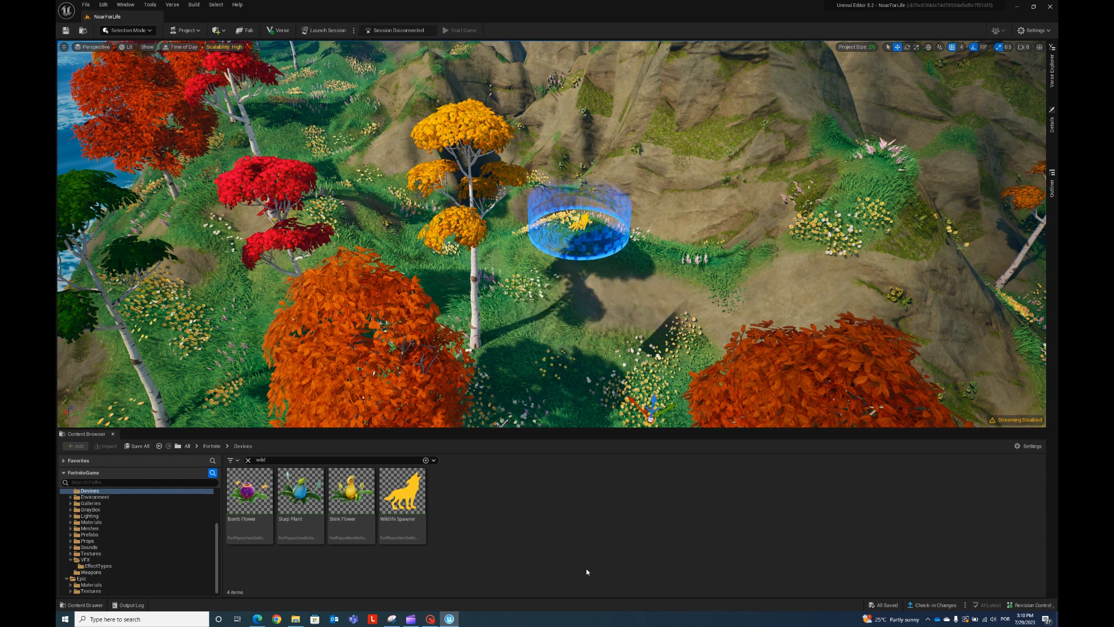
pyautogui.scroll(3, 200, 548)
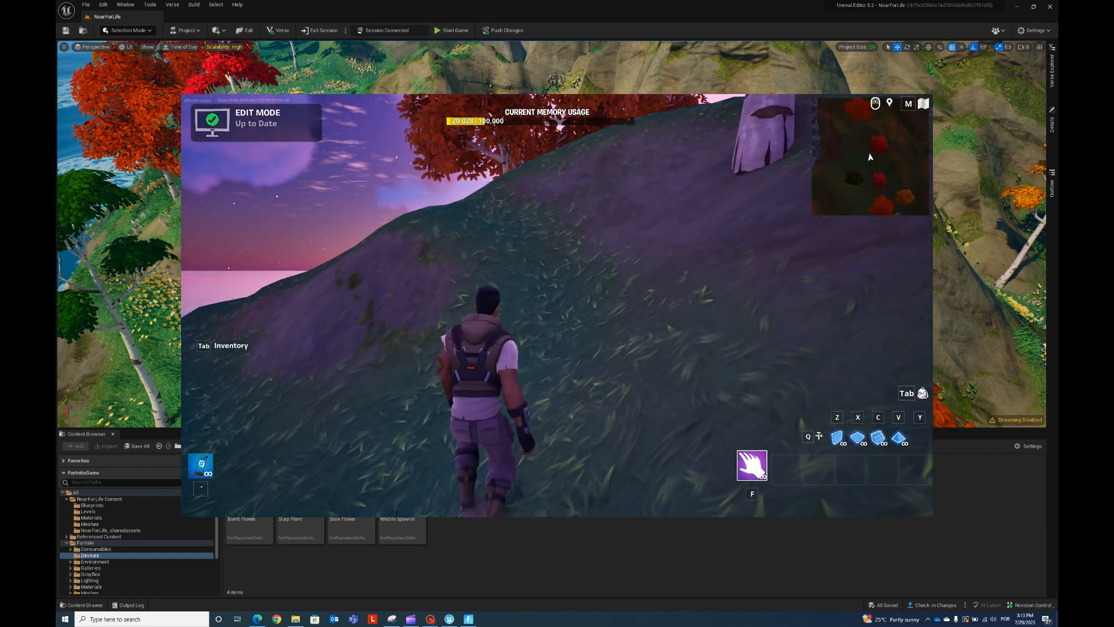
# Step: Run the character across the grassy slopes in edit mode to inspect the island's terrain and water
pyautogui.press('w')
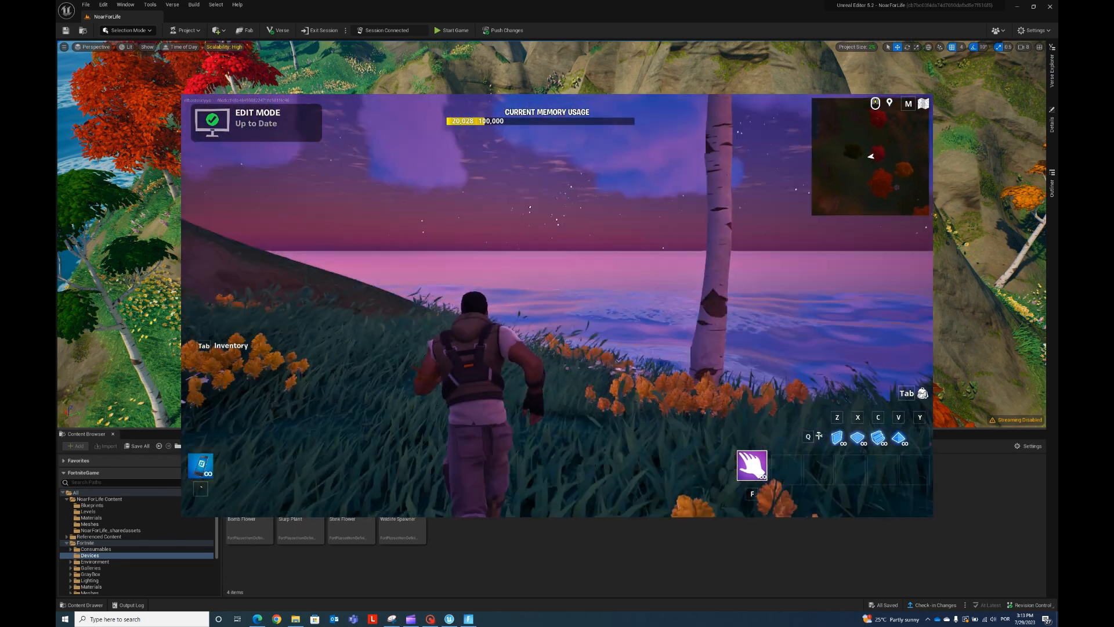
pyautogui.press('w')
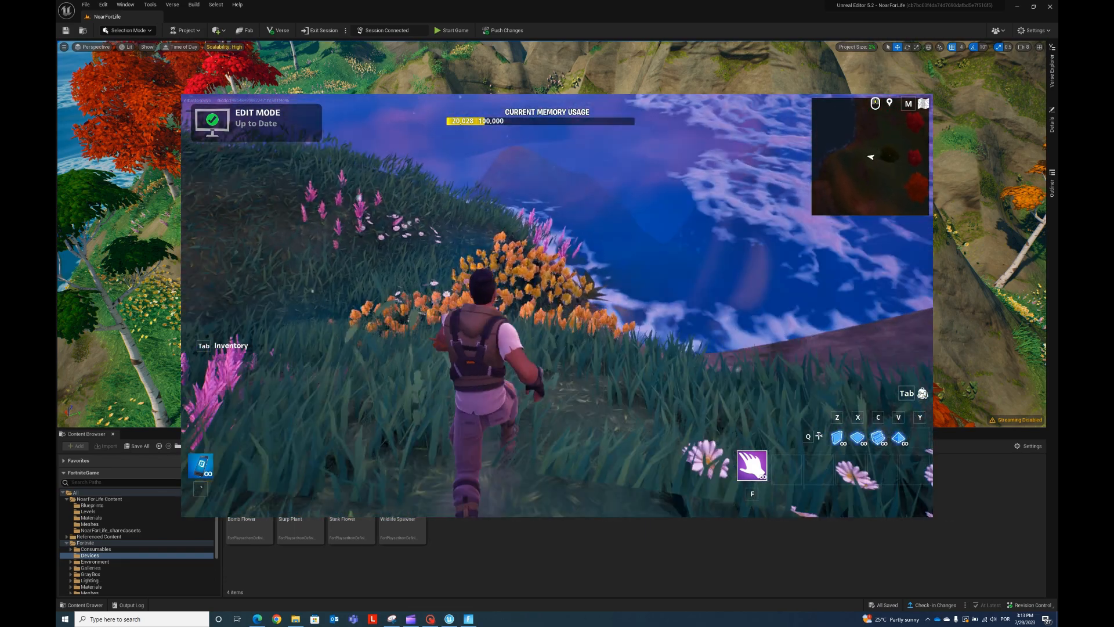
pyautogui.press('w')
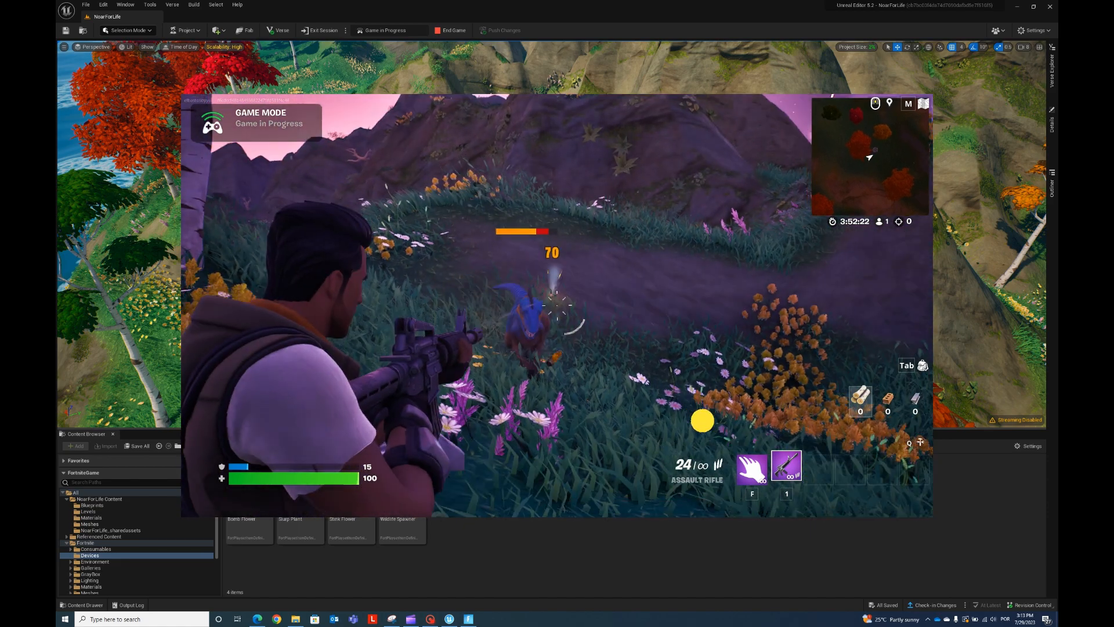
# Step: Playtest the Wildlife Spawner in game mode by shooting the spawned animals with the Assault Rifle
pyautogui.moveTo(702, 420); pyautogui.dragTo(671, 440)
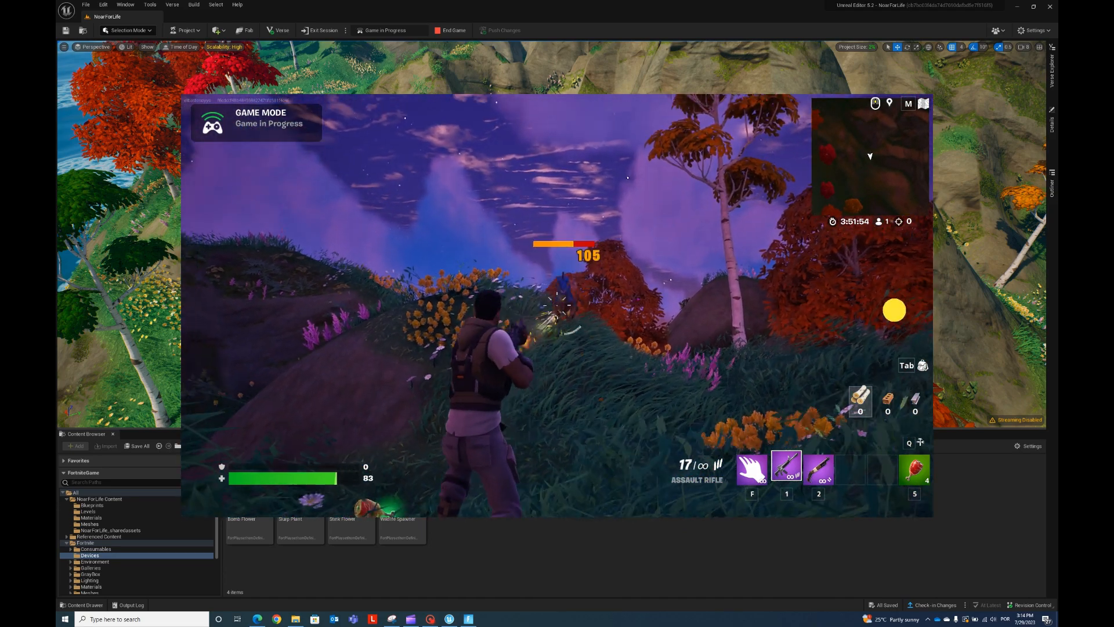
pyautogui.moveTo(890, 360); pyautogui.dragTo(882, 461)
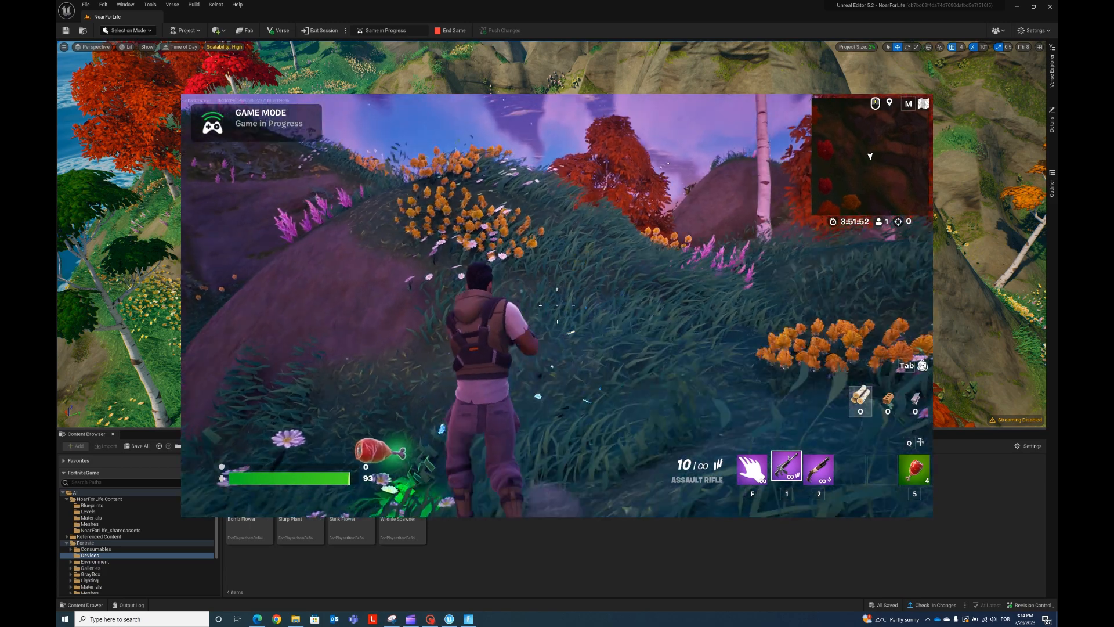
pyautogui.press('w')
pyautogui.press('s')
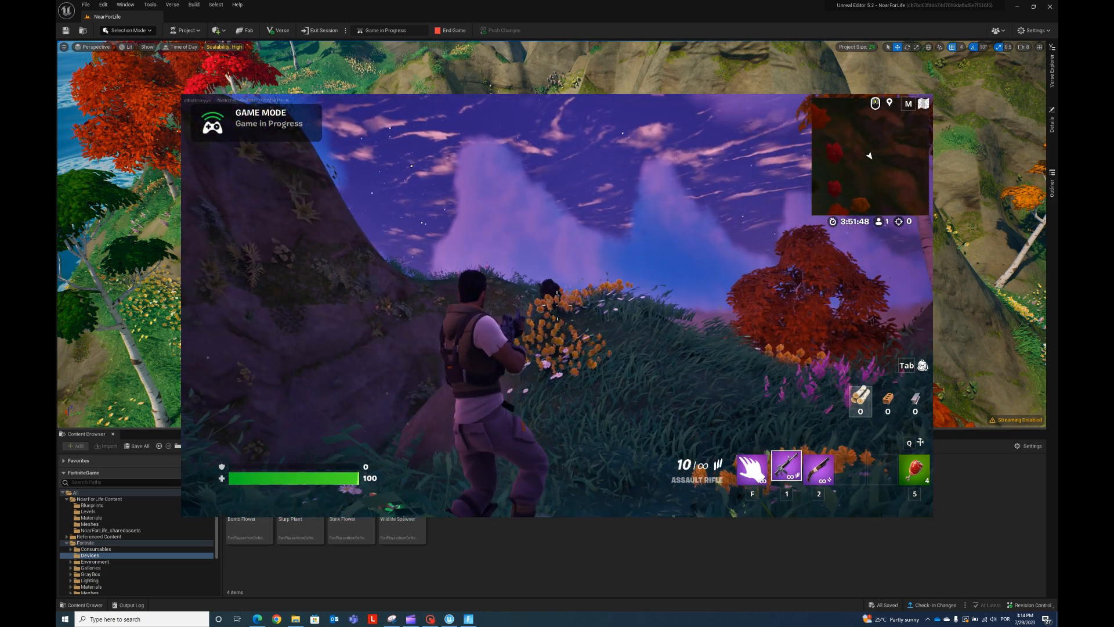
pyautogui.moveTo(833, 429); pyautogui.dragTo(833, 493)
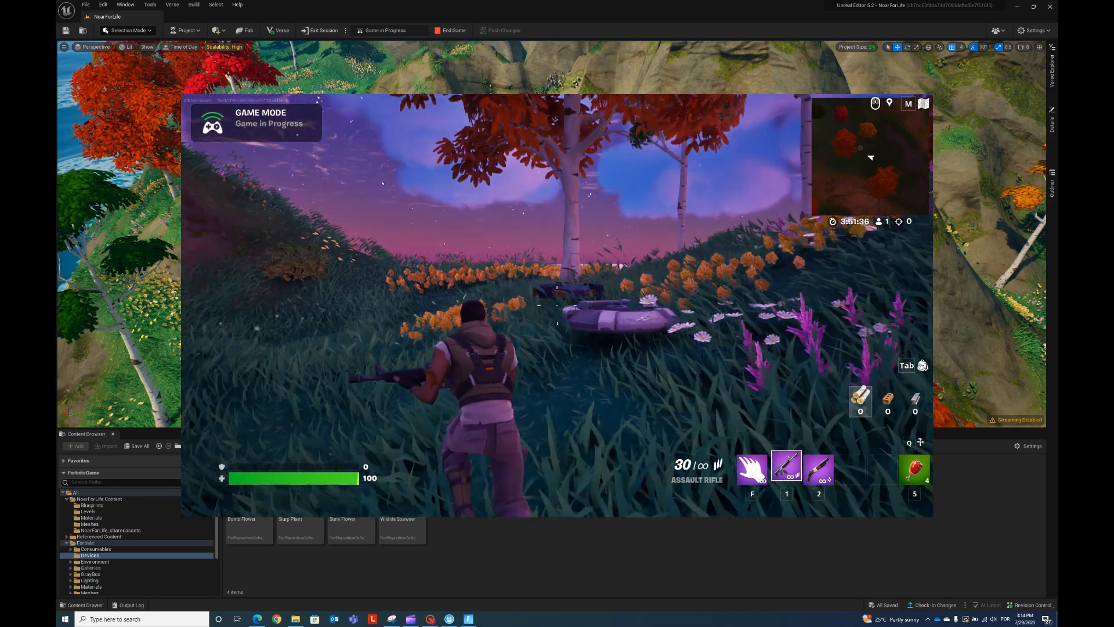
# Step: Walk the character around the island in game mode to inspect the button device, vehicles and floating logo
pyautogui.press('w')
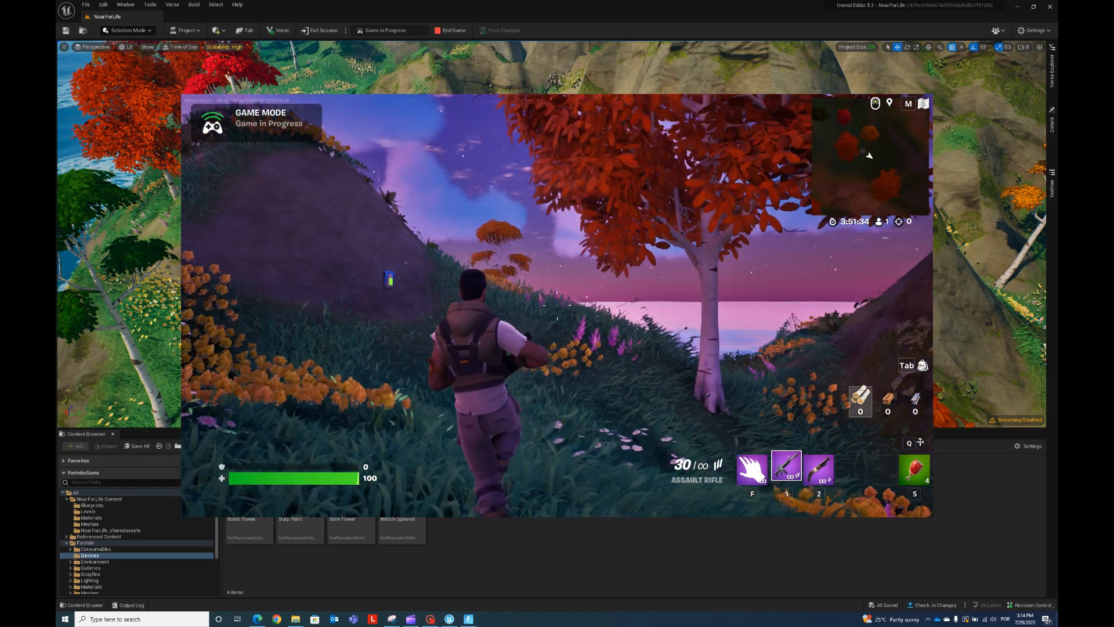
pyautogui.press('w')
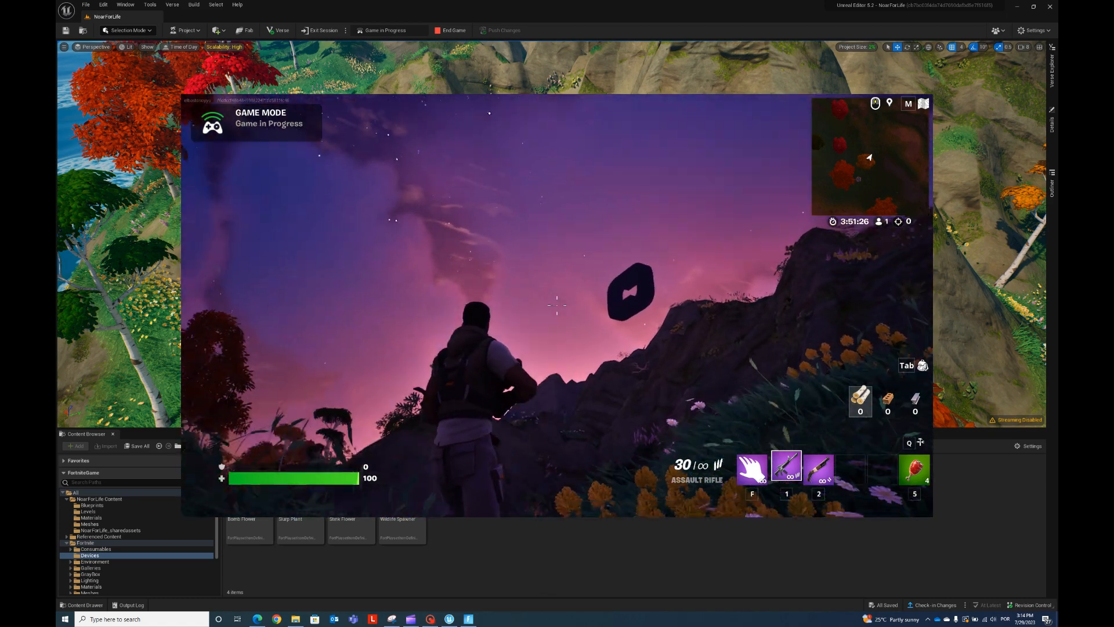
pyautogui.press('w')
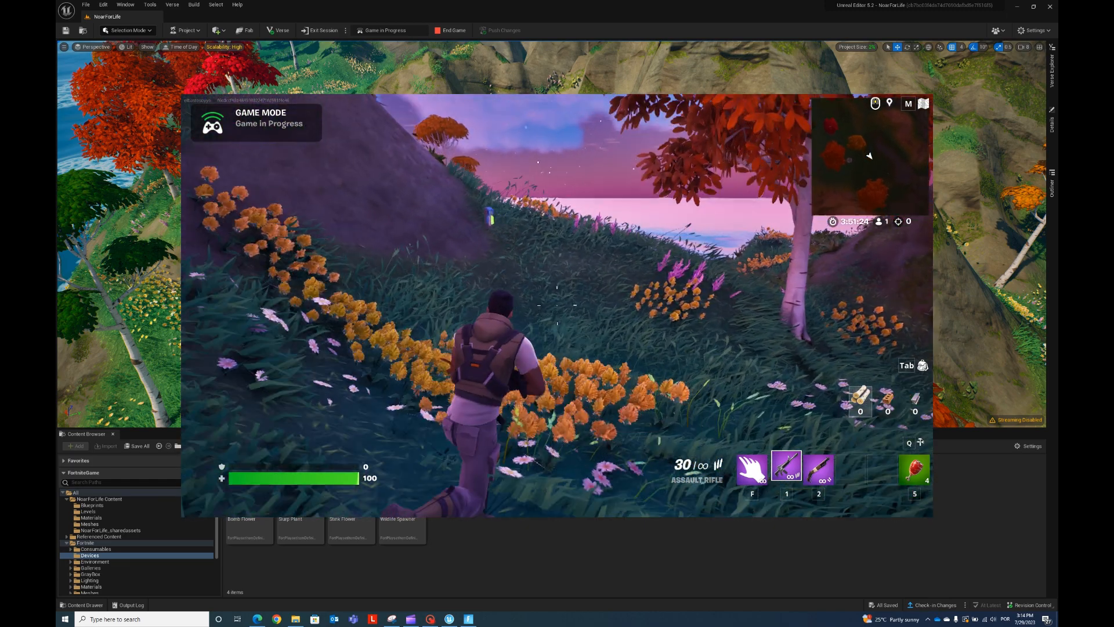
pyautogui.press('w')
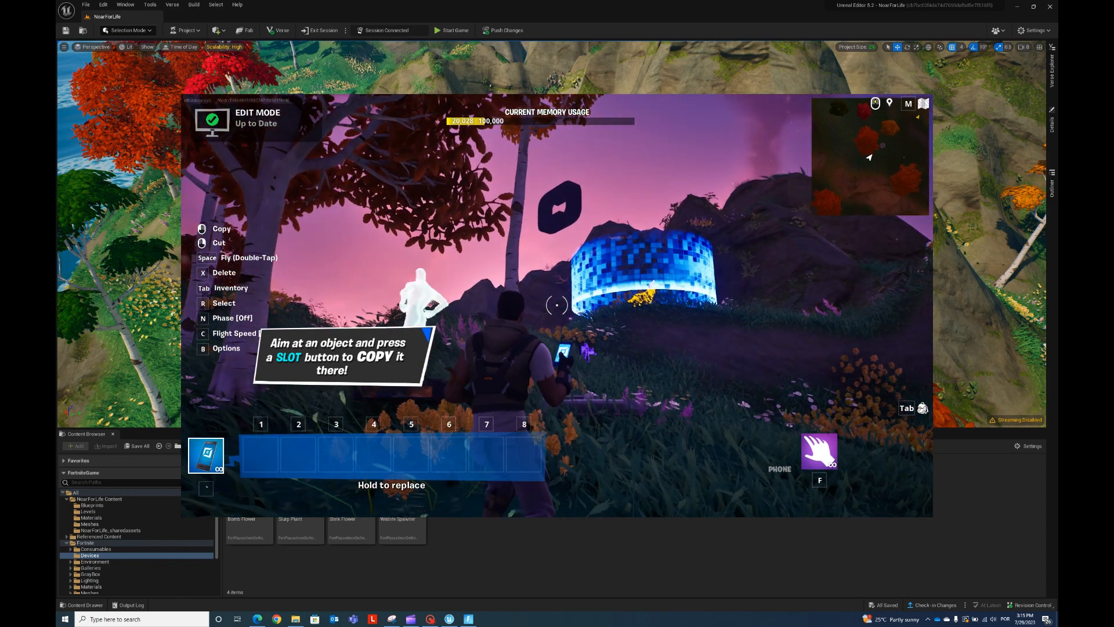
# Step: Start the game again from the edit mode session
pyautogui.press('Escape')
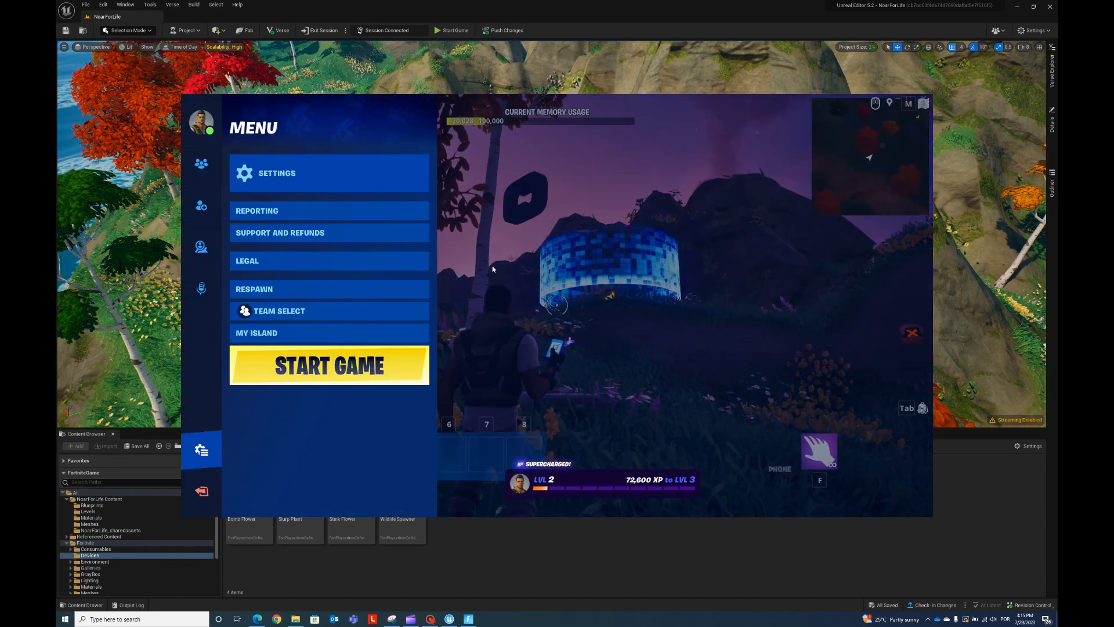
pyautogui.click(392, 377)
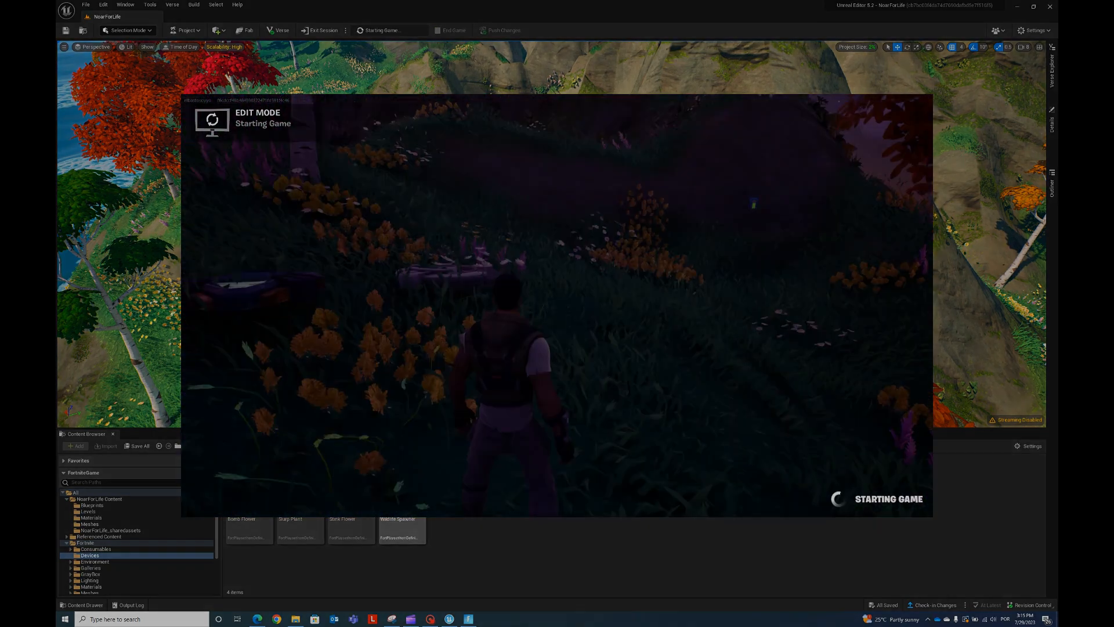